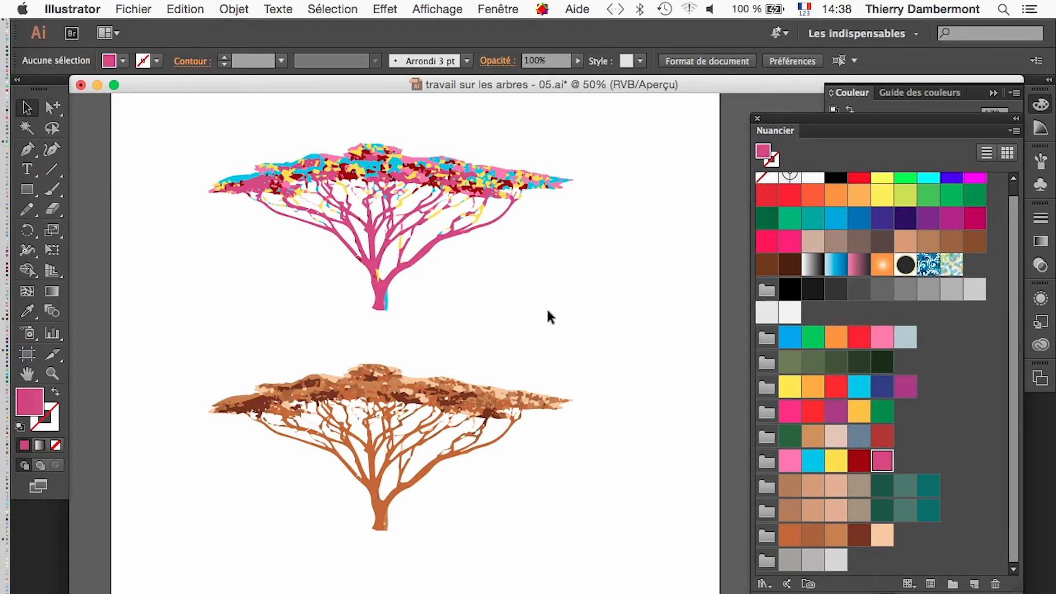
Step: Bring up the Guide des couleurs as its own floating panel beside the trees, put away the Couleur panel, and enlarge the guide
left_click_drag(548, 304, 315, 315)
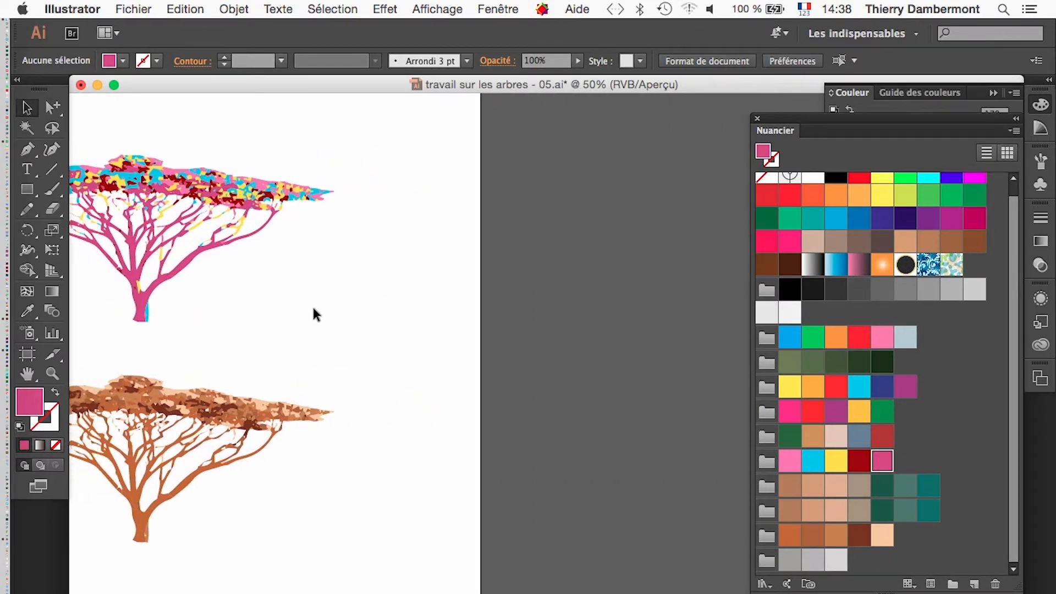
left_click(497, 9)
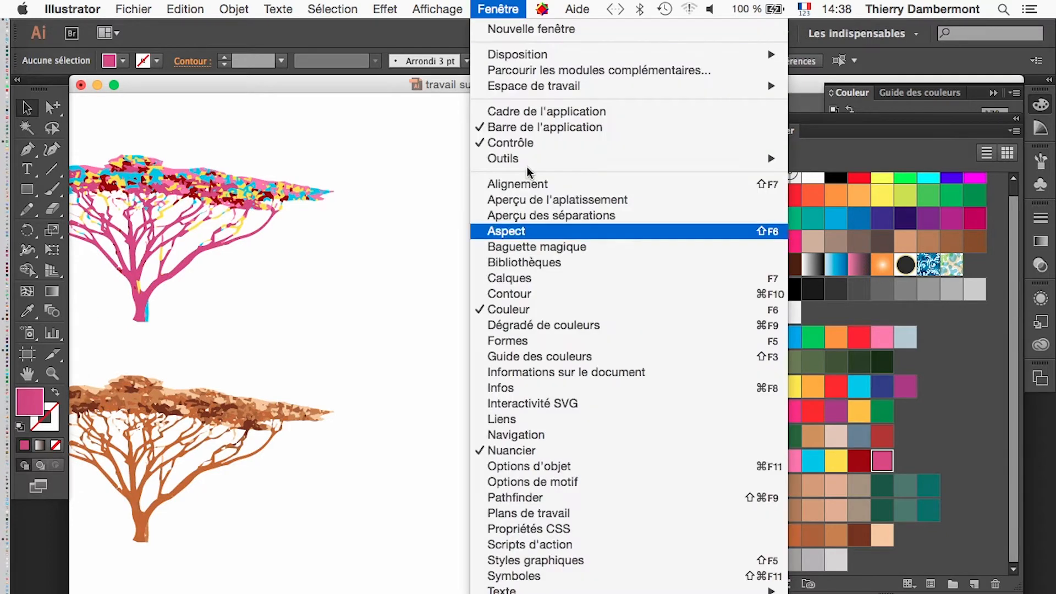
left_click(566, 356)
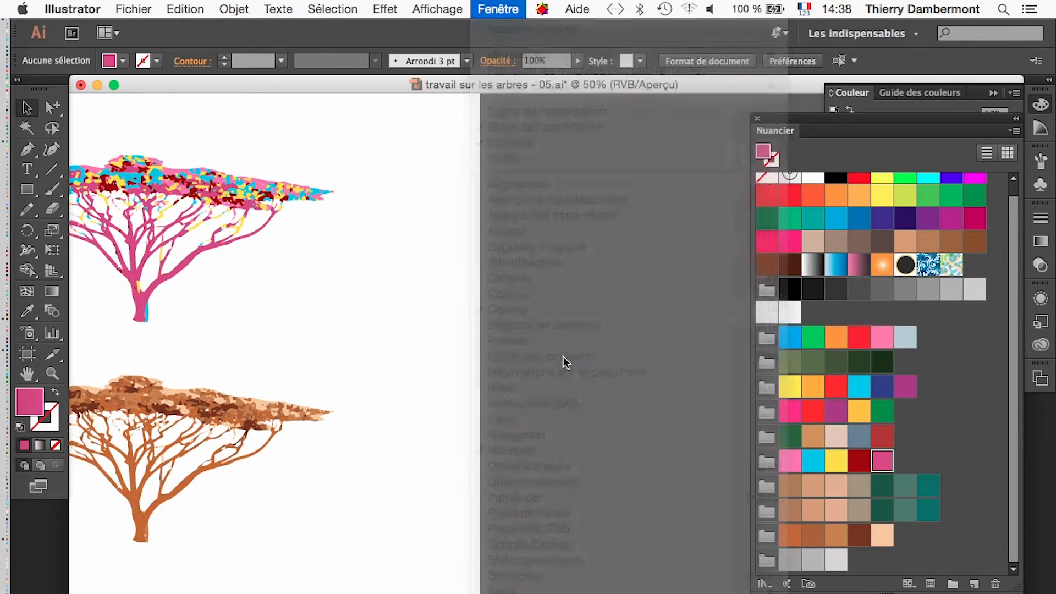
left_click_drag(890, 98, 470, 189)
left_click(992, 93)
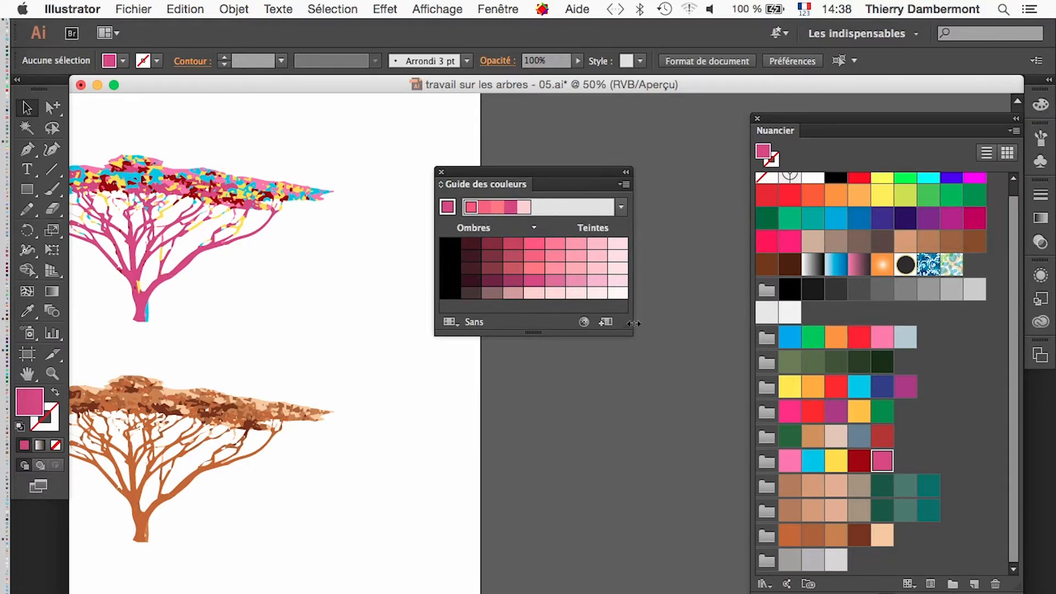
left_click_drag(626, 325, 697, 461)
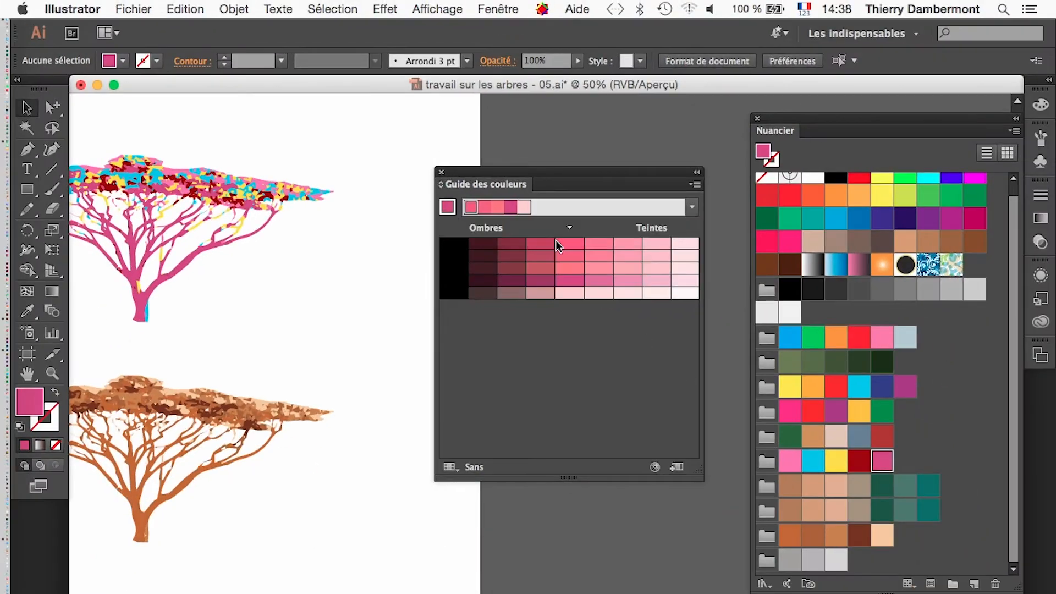
Step: Try teal, blue, orange, brown, magenta and dark taupe swatches in turn as the colour guide's base colour
left_click(814, 218)
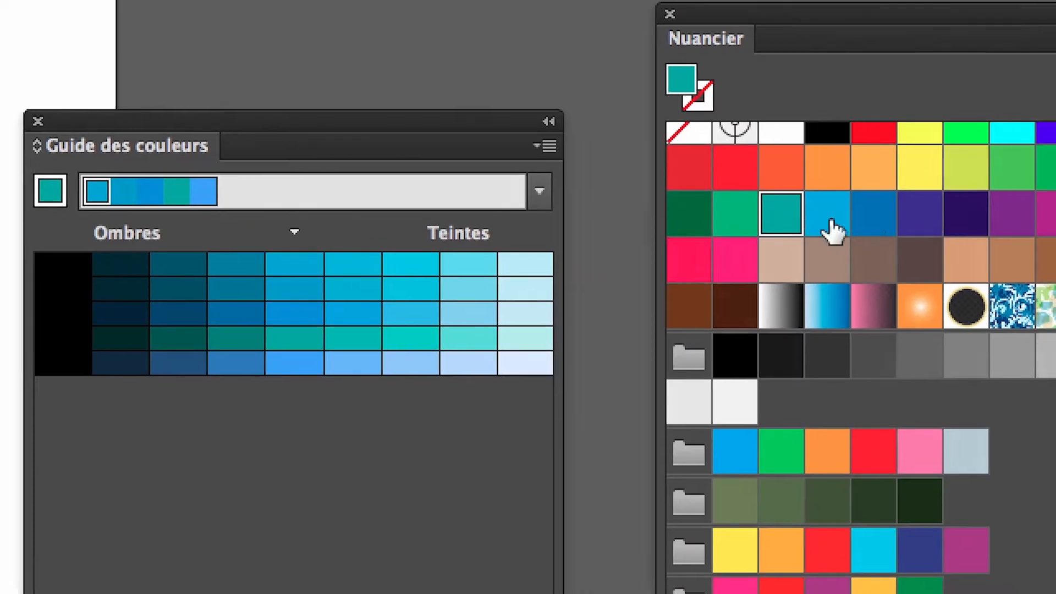
left_click(904, 225)
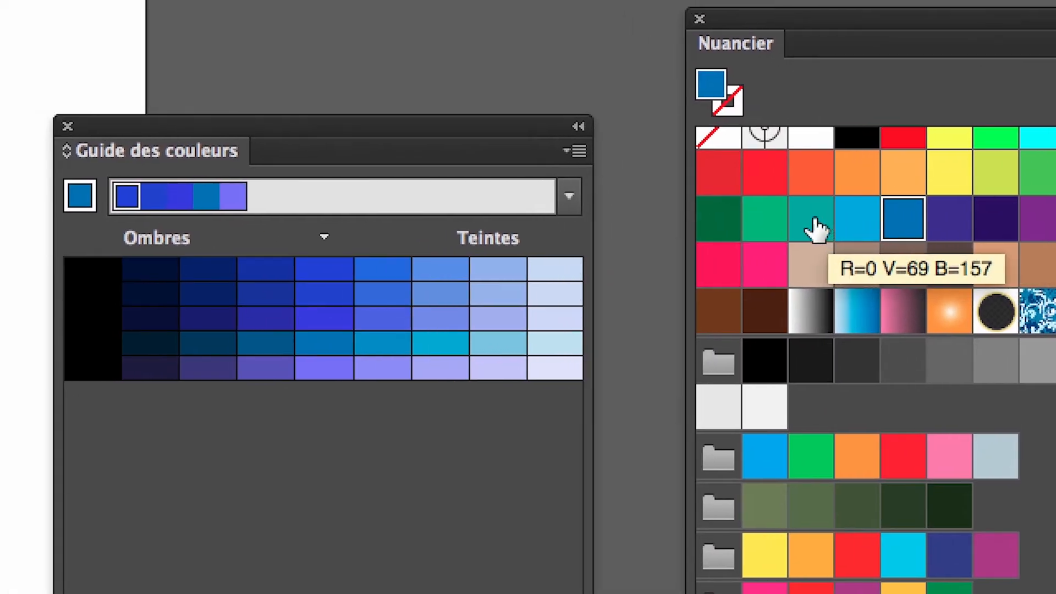
left_click(816, 227)
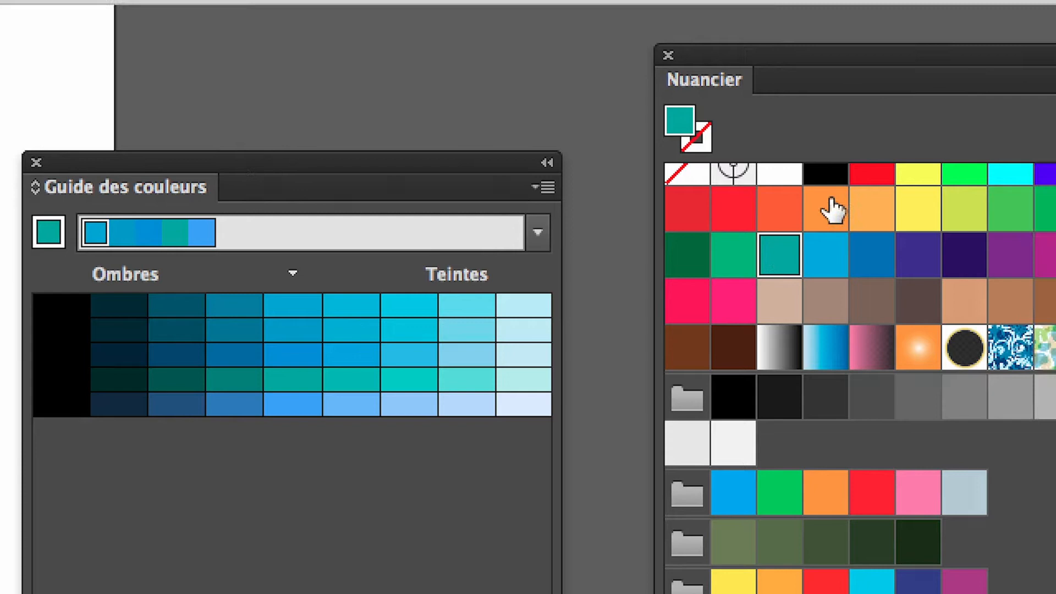
left_click(895, 185)
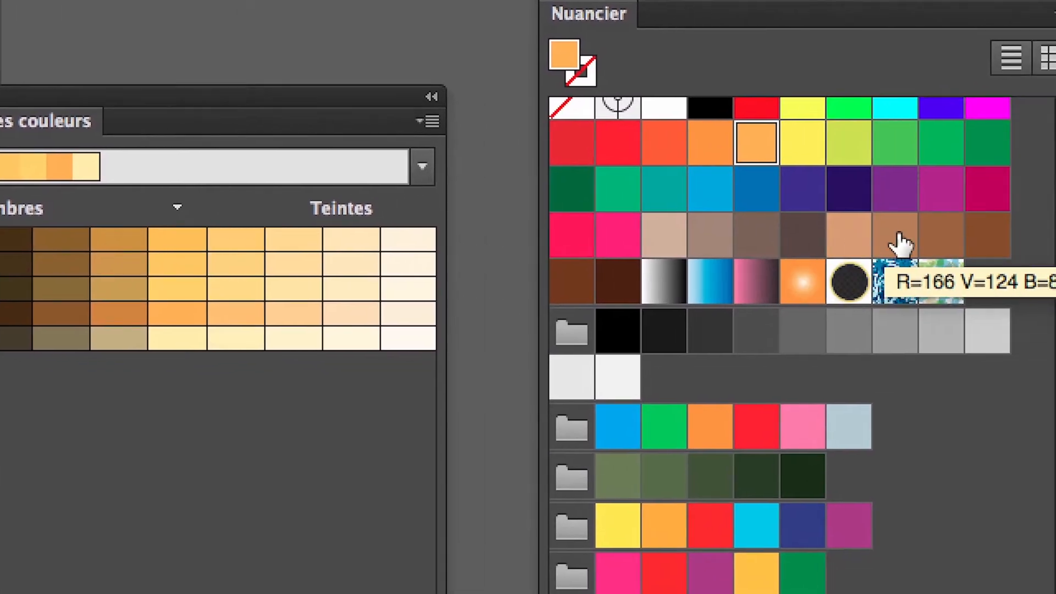
left_click(996, 295)
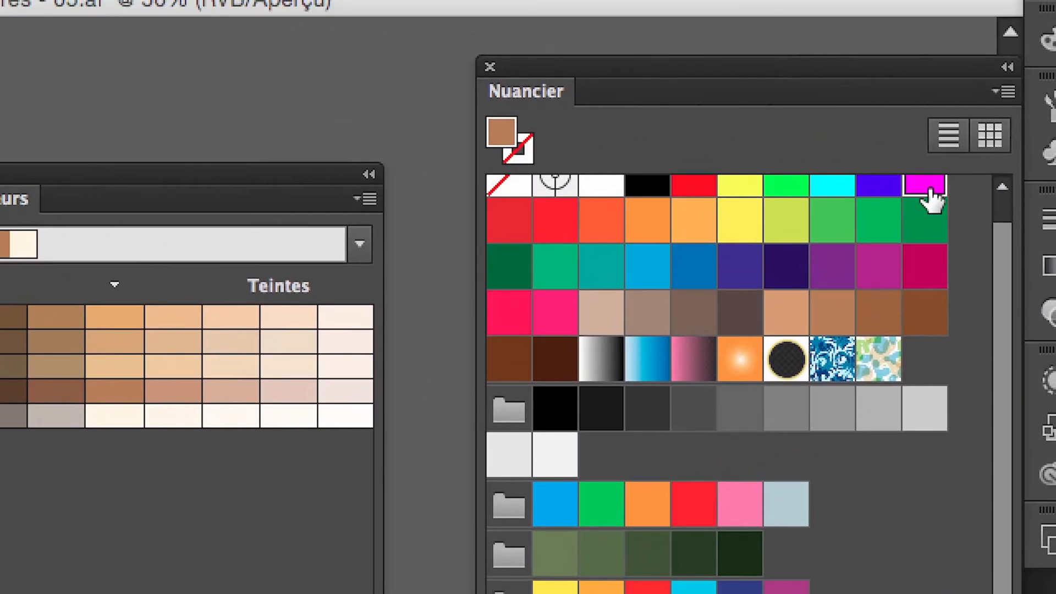
left_click(928, 190)
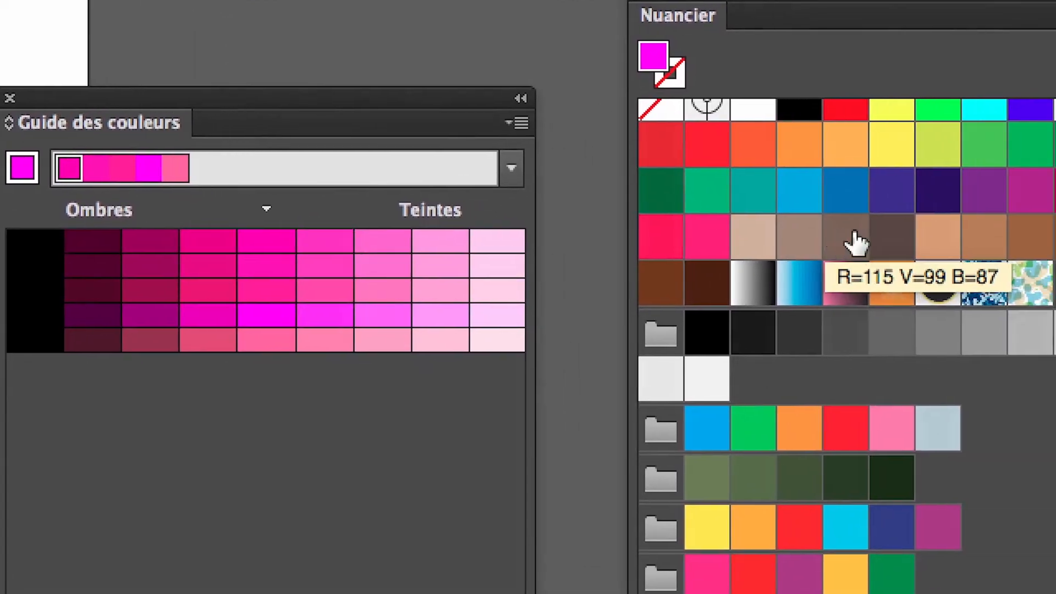
left_click(1029, 292)
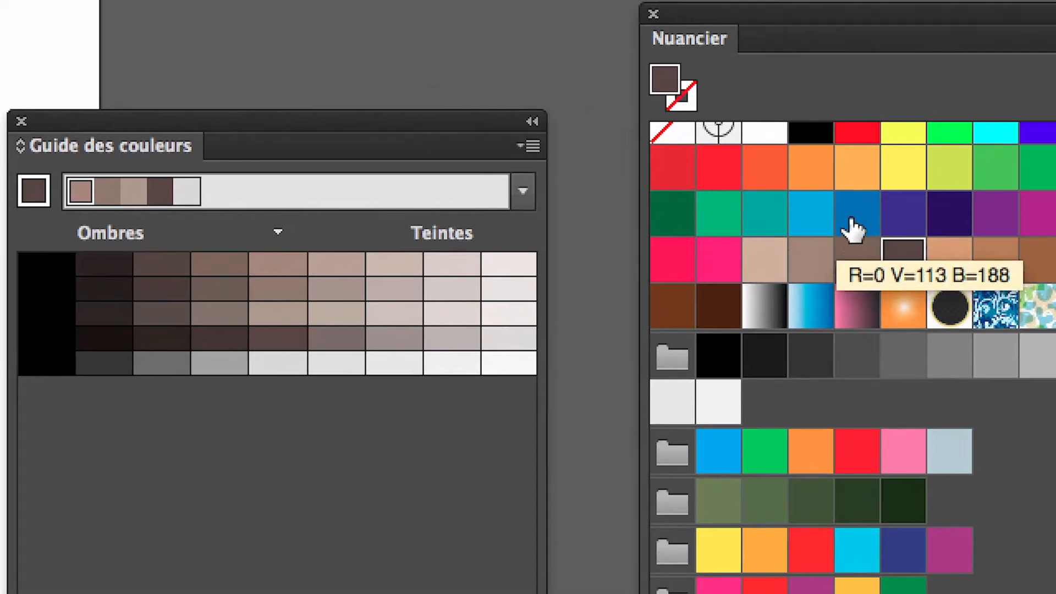
Step: Take the blue swatch R=0 V=113 B=188 as the base colour and apply the Contraste élevé 2 harmony rule
left_click(852, 229)
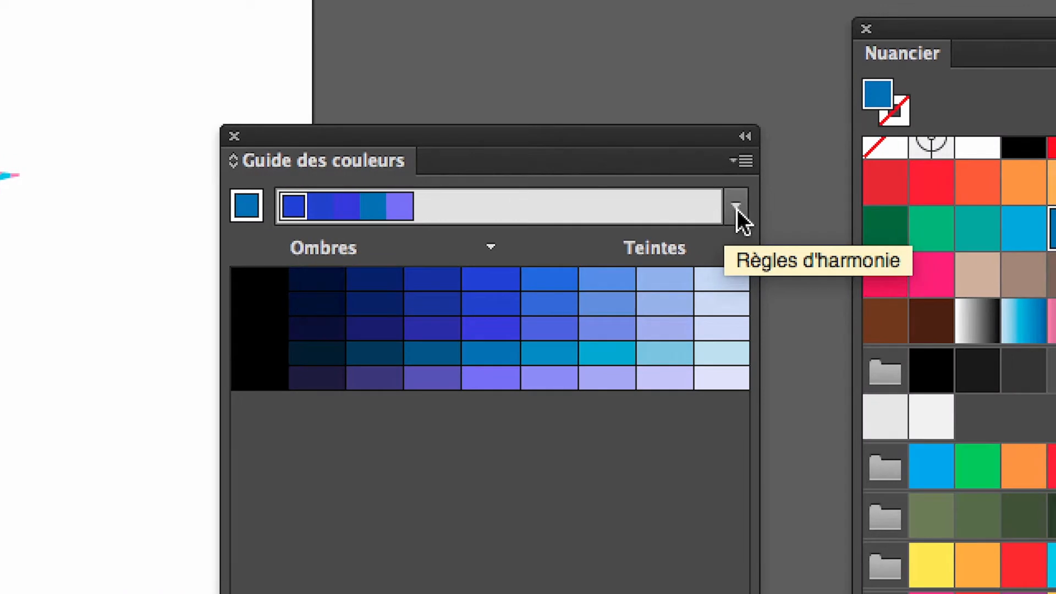
left_click(737, 209)
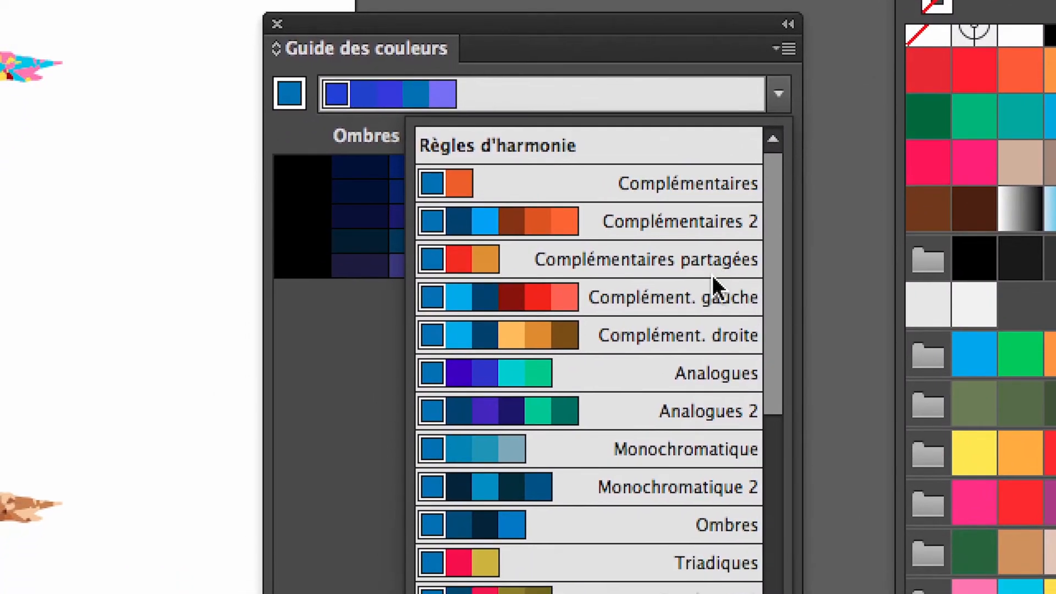
scroll(703, 326, "down", 4)
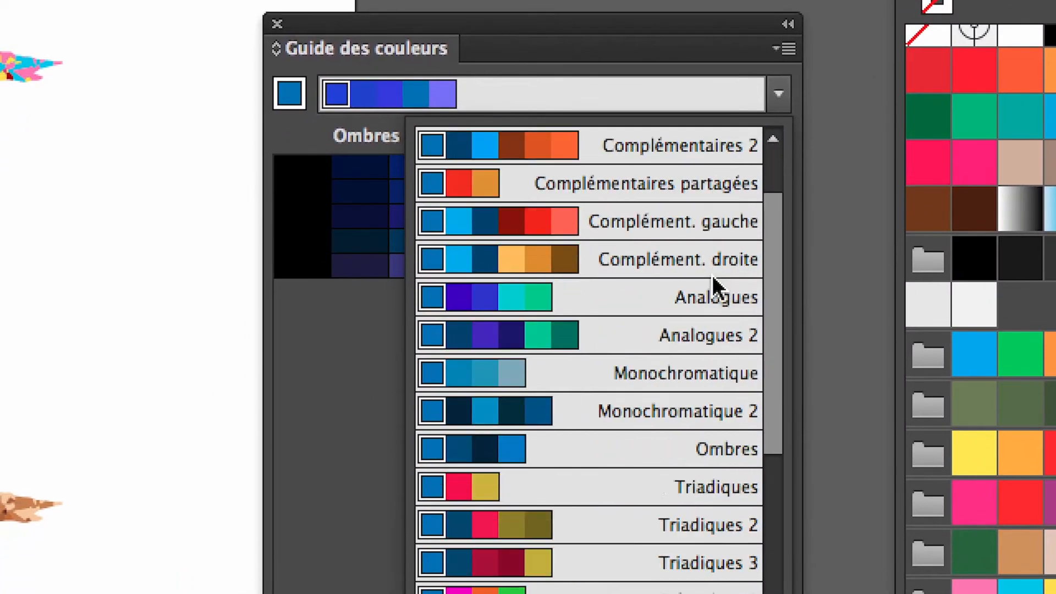
scroll(712, 275, "down", 6)
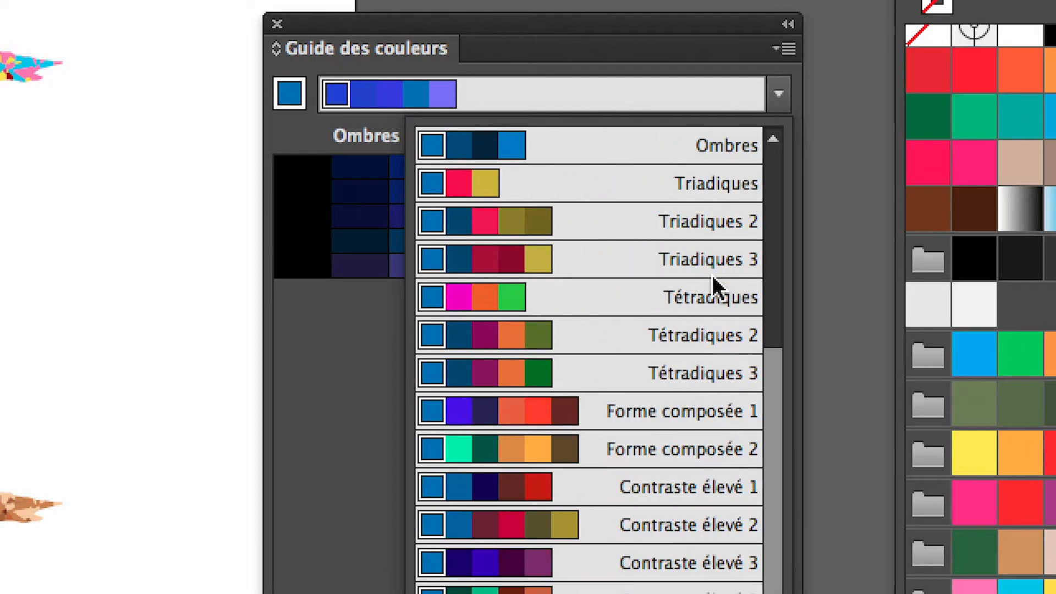
scroll(712, 275, "down", 1)
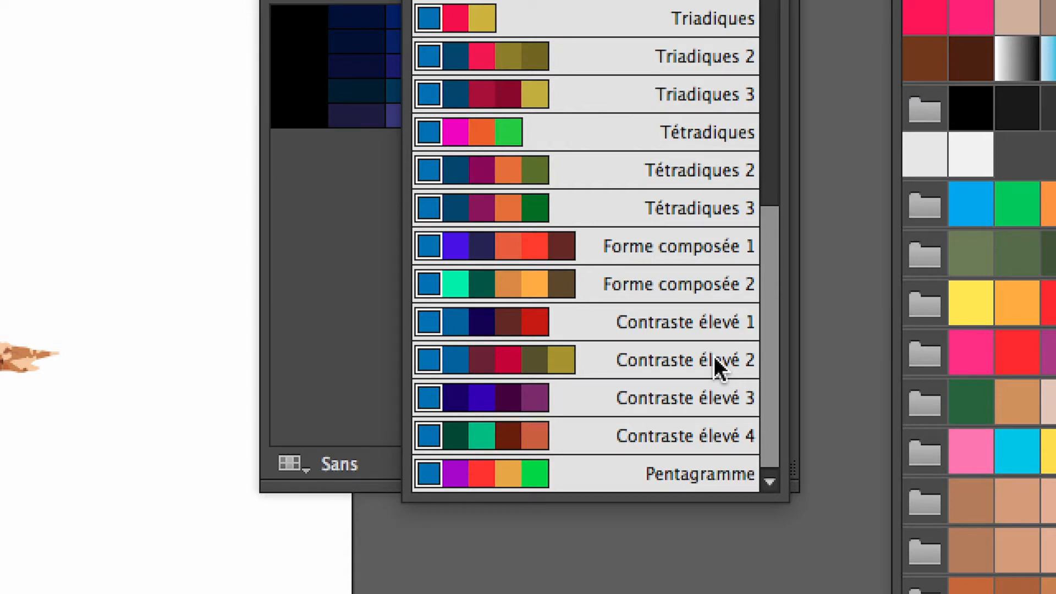
left_click(713, 355)
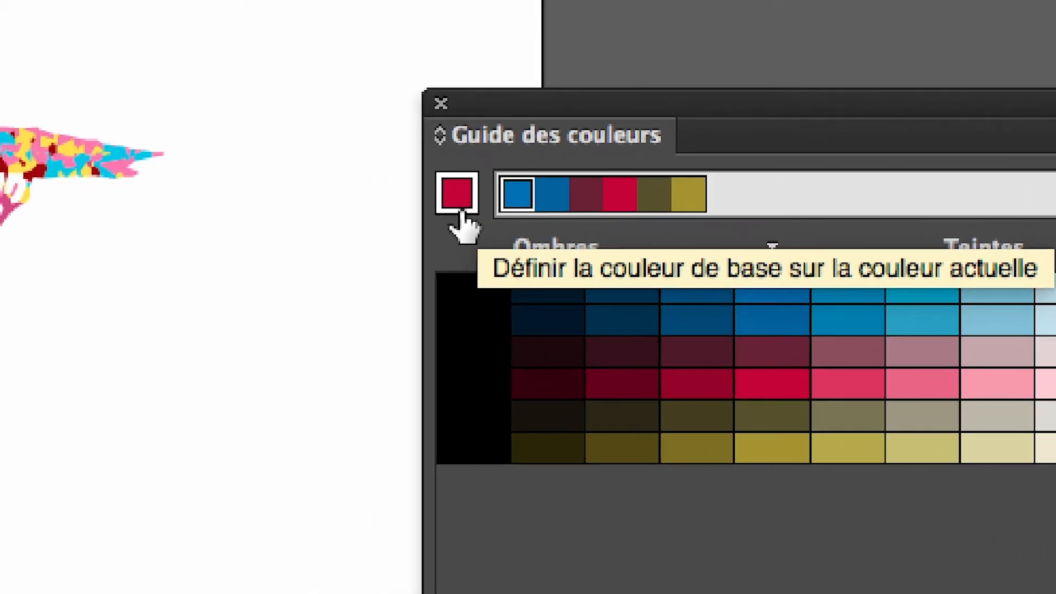
Step: Rebase the harmony on the crimson colour, followed by the olive colour of the resulting group
left_click(459, 214)
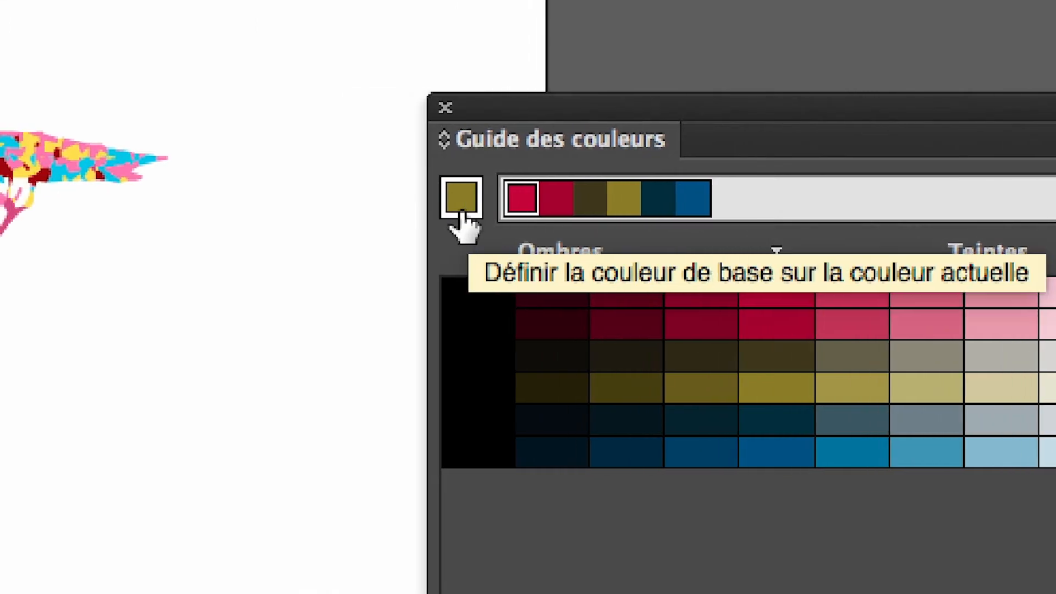
left_click(343, 206)
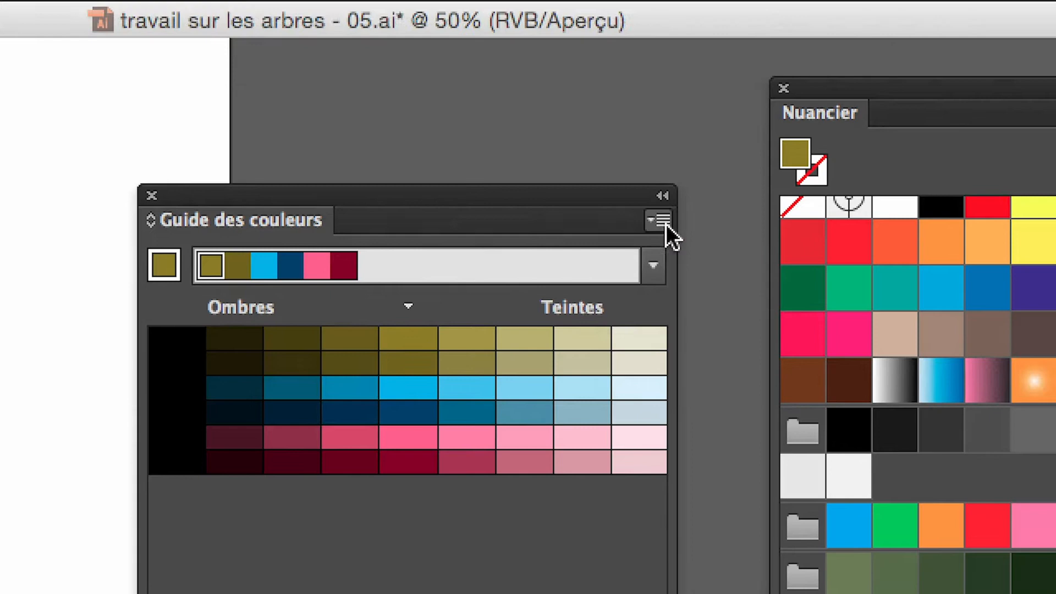
Step: Try the Chaudes/Froides and Vives/Eteintes variation displays for the olive-based harmony
left_click(715, 163)
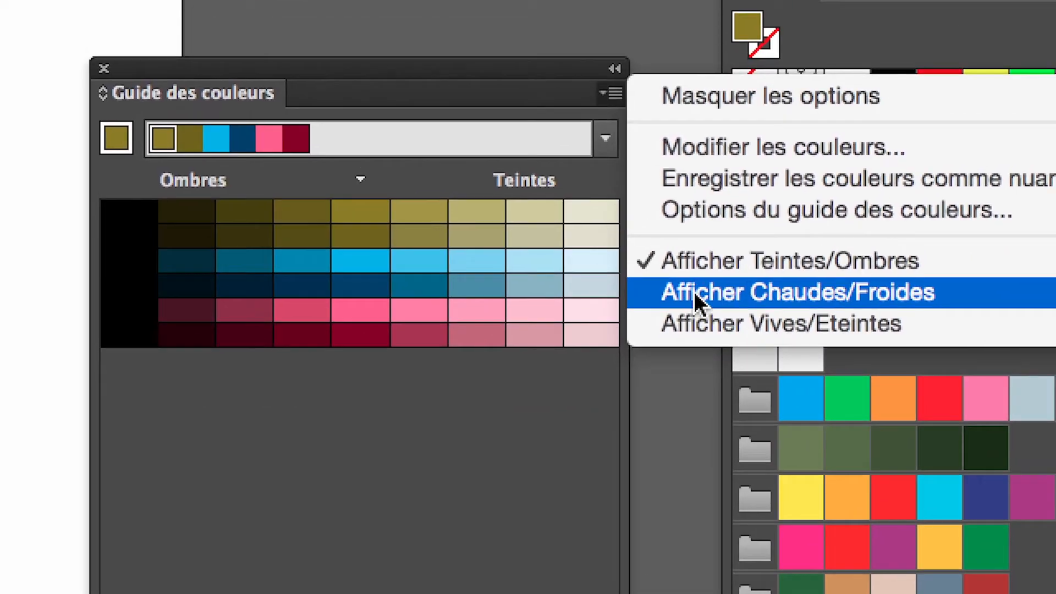
left_click(694, 296)
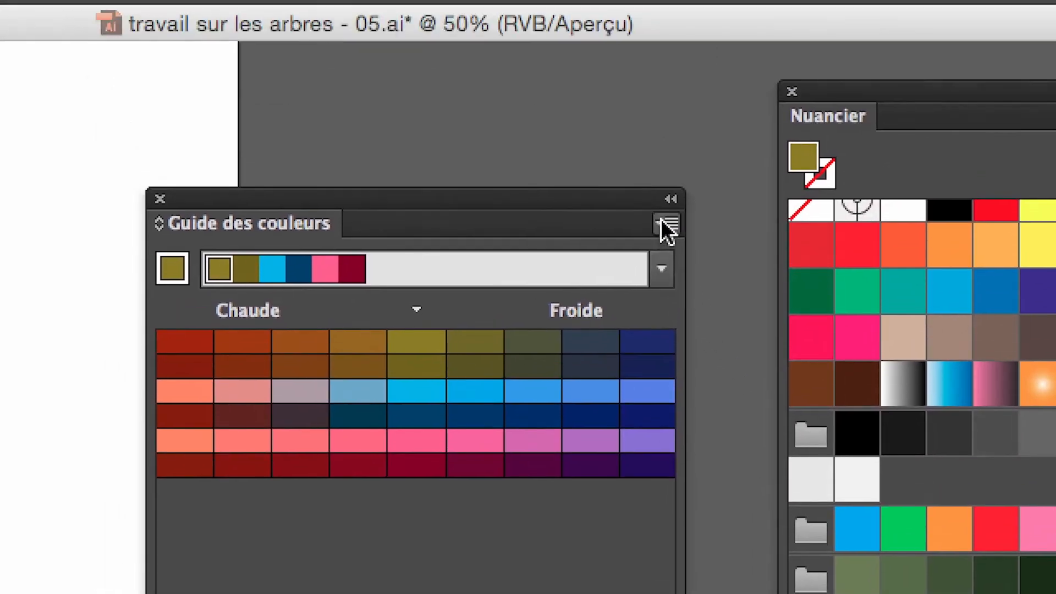
left_click(612, 93)
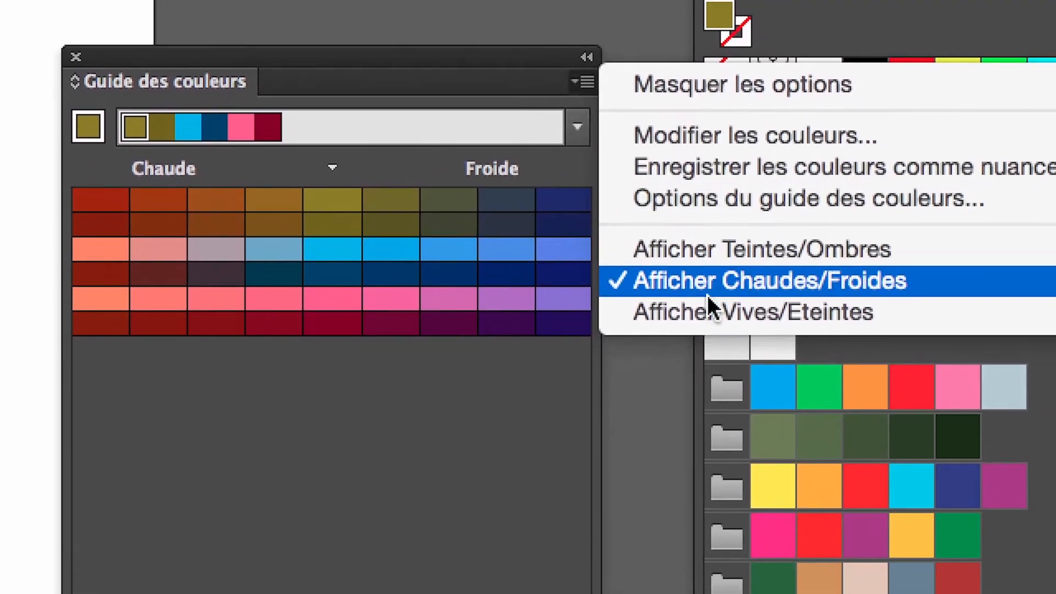
left_click(754, 434)
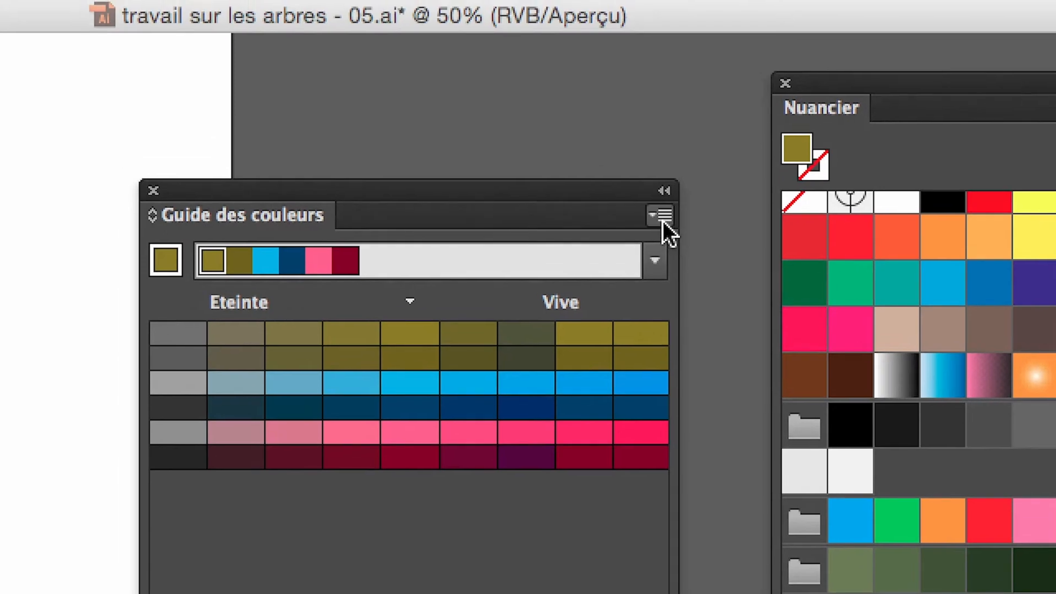
Step: Set the colour guide's variation display to Chaudes/Froides
left_click(614, 116)
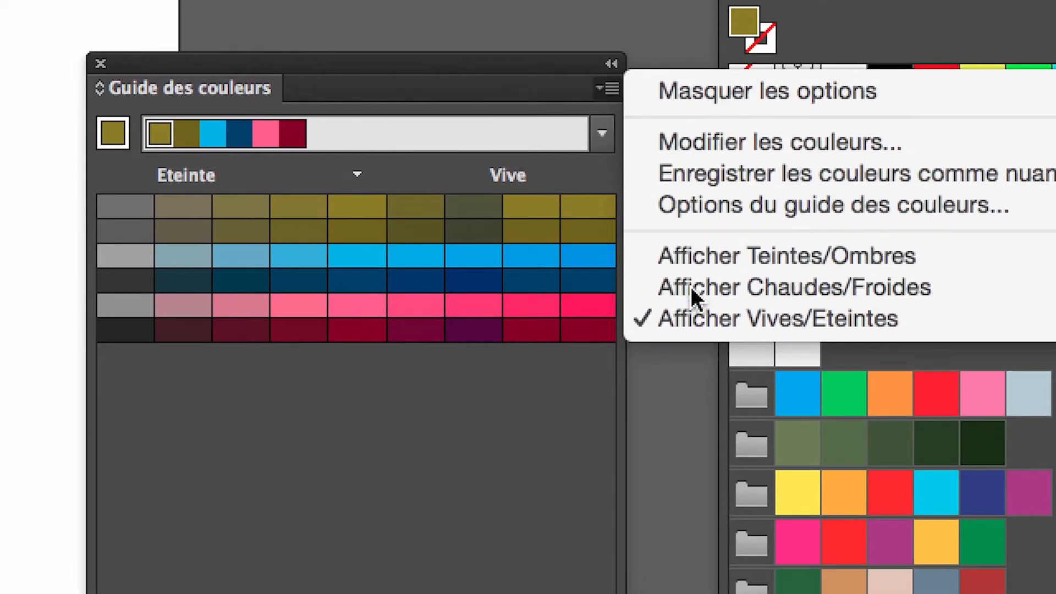
left_click(695, 297)
left_click(611, 112)
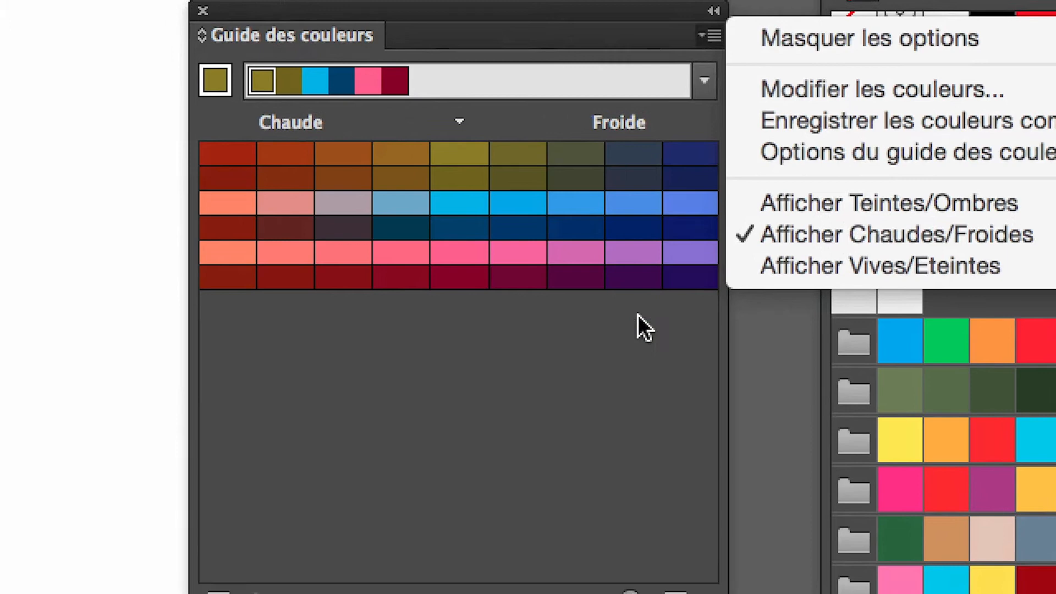
left_click(638, 315)
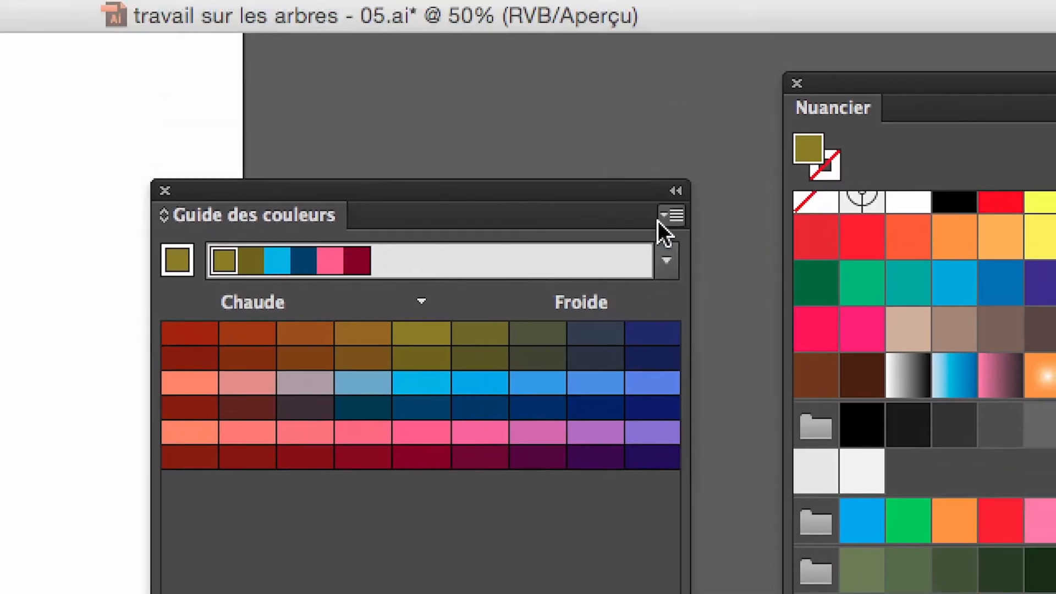
Step: Open the colour guide options, try 20 variation steps, and set Etapes back to 4
left_click(714, 34)
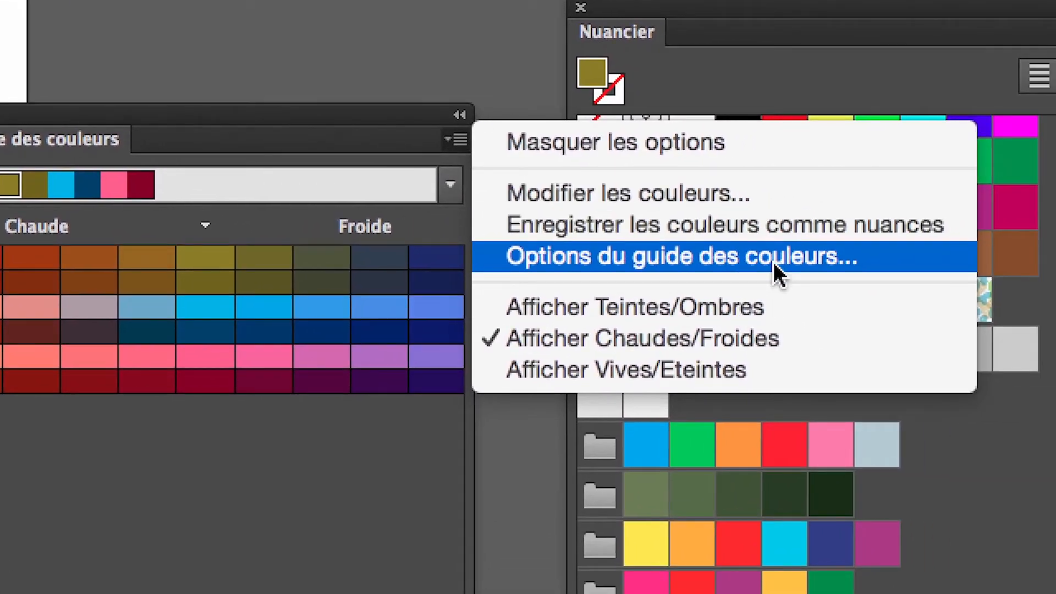
left_click(773, 262)
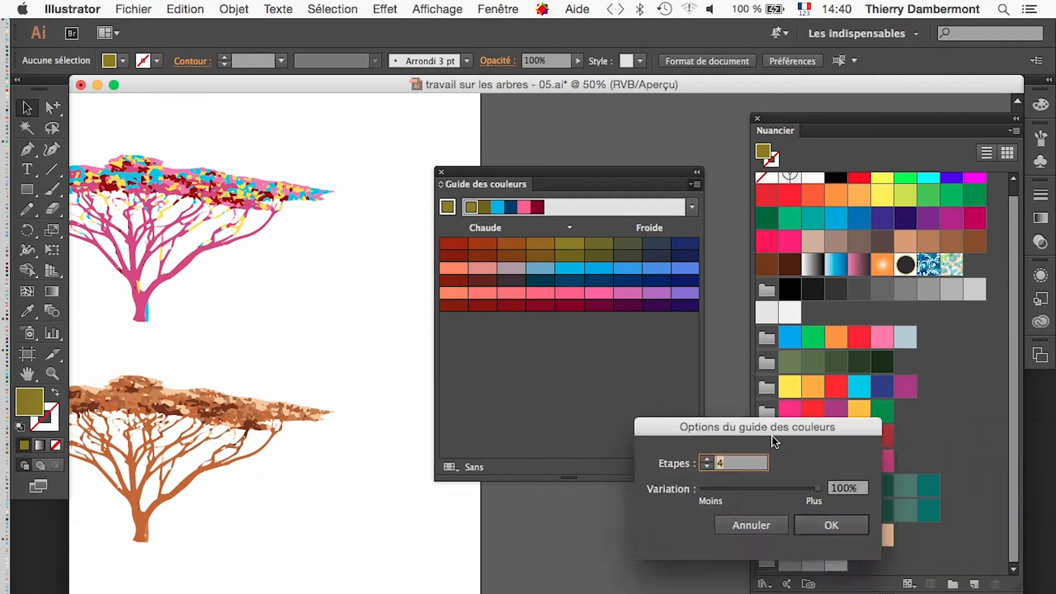
left_click_drag(771, 435, 565, 335)
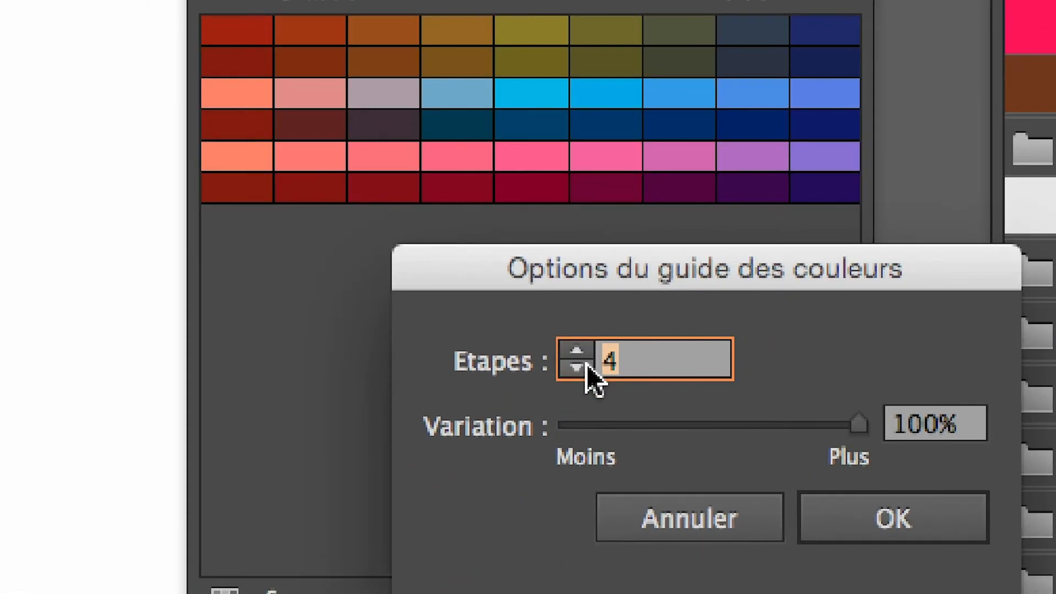
left_click(585, 367)
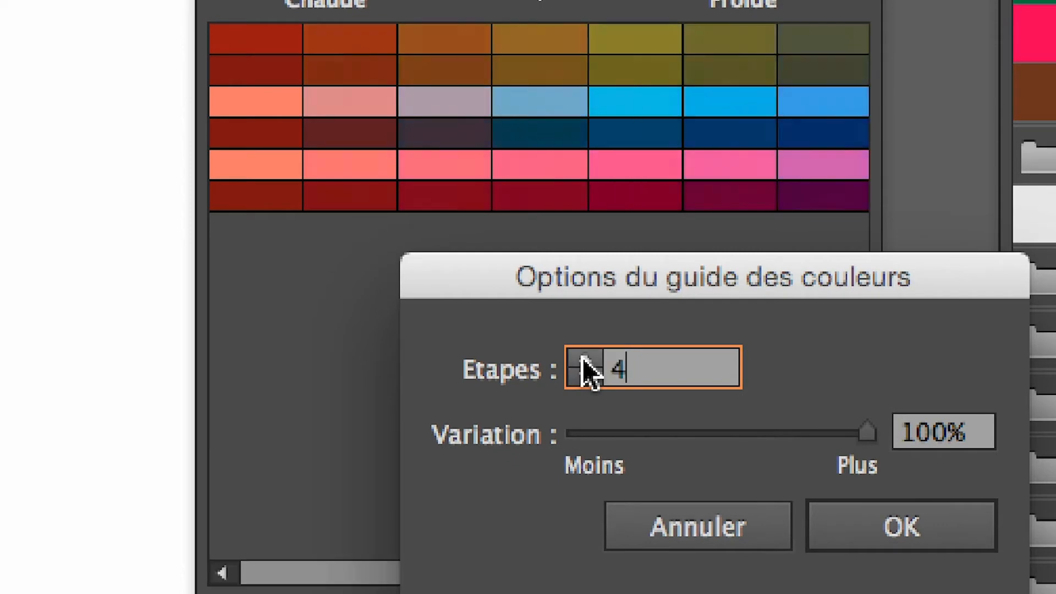
left_click_drag(584, 360, 584, 363)
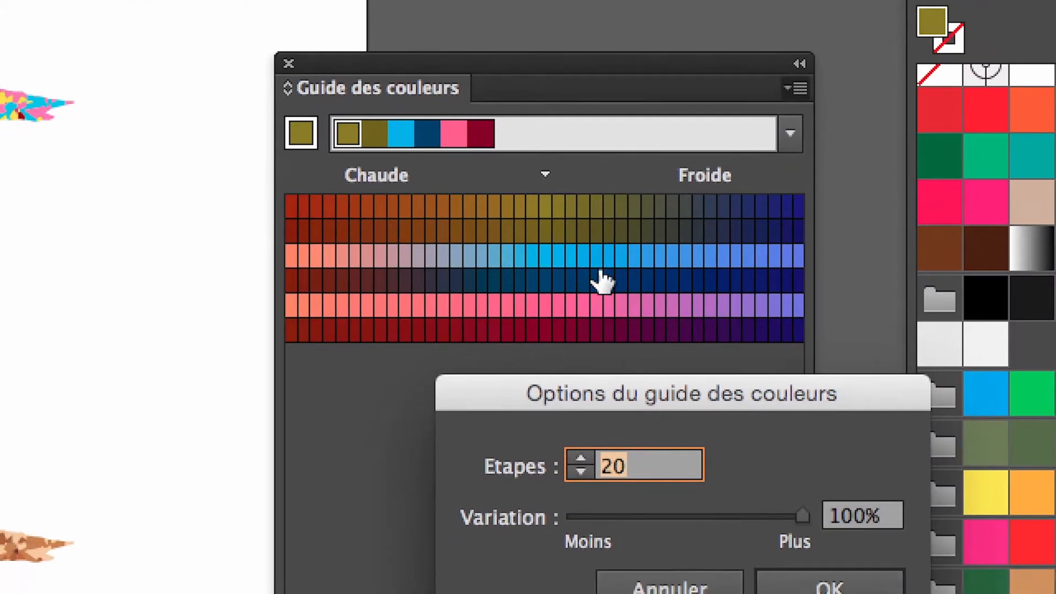
type("4")
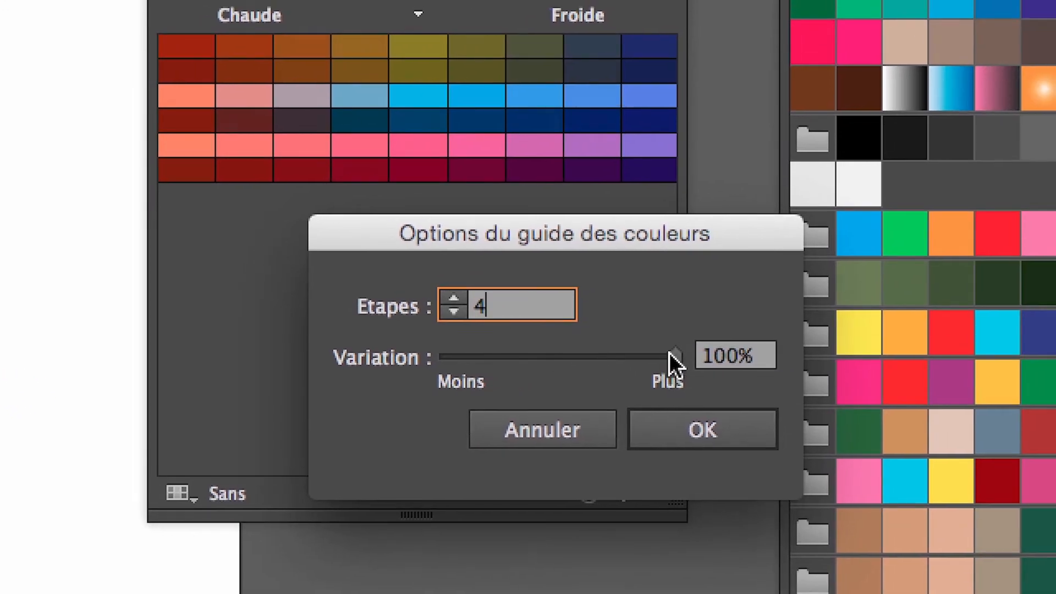
Step: Try variation amounts of 0% and 45% in the colour guide options, and set Variation back to 100%
left_click_drag(785, 372, 734, 369)
left_click_drag(649, 354, 442, 358)
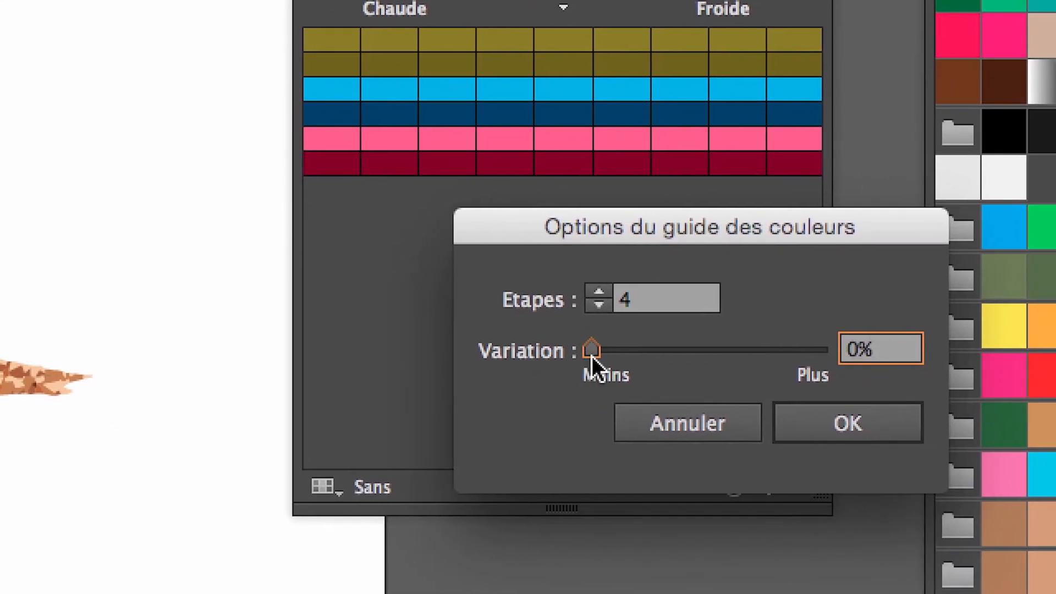
left_click_drag(592, 352, 697, 353)
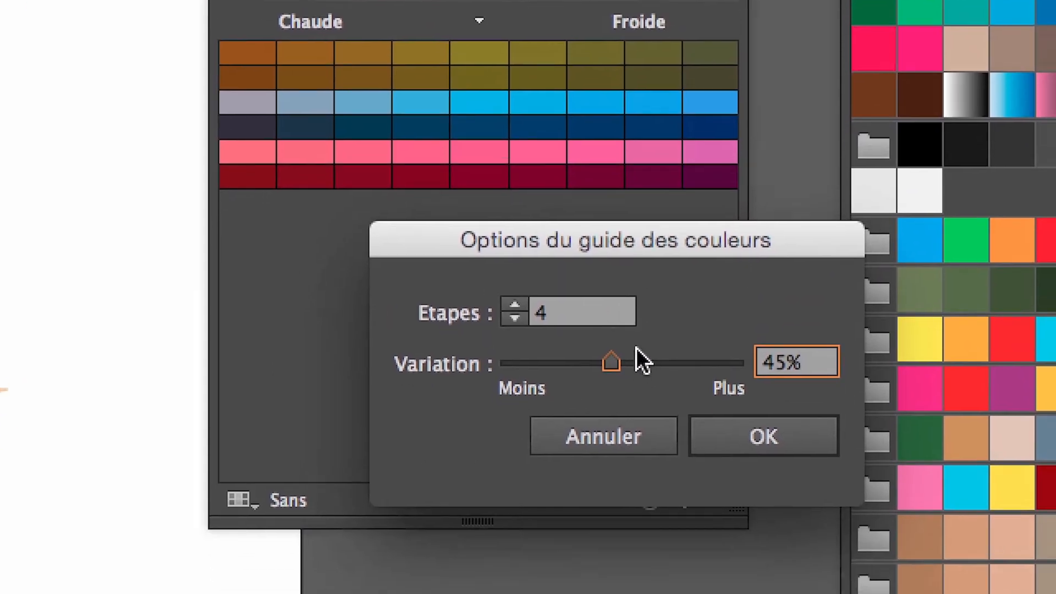
left_click(628, 348)
left_click_drag(627, 351, 758, 358)
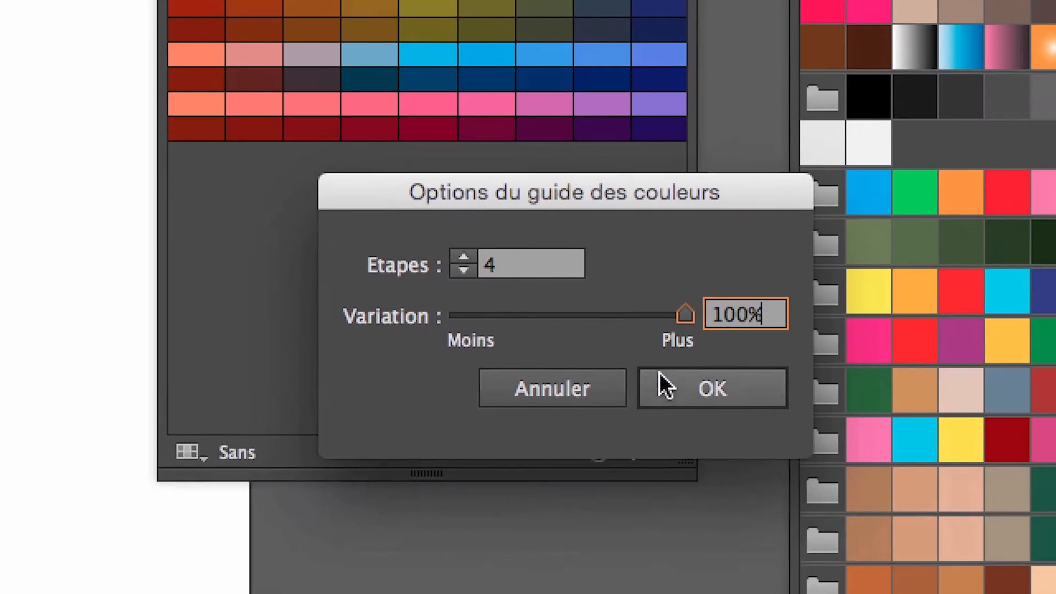
left_click(864, 549)
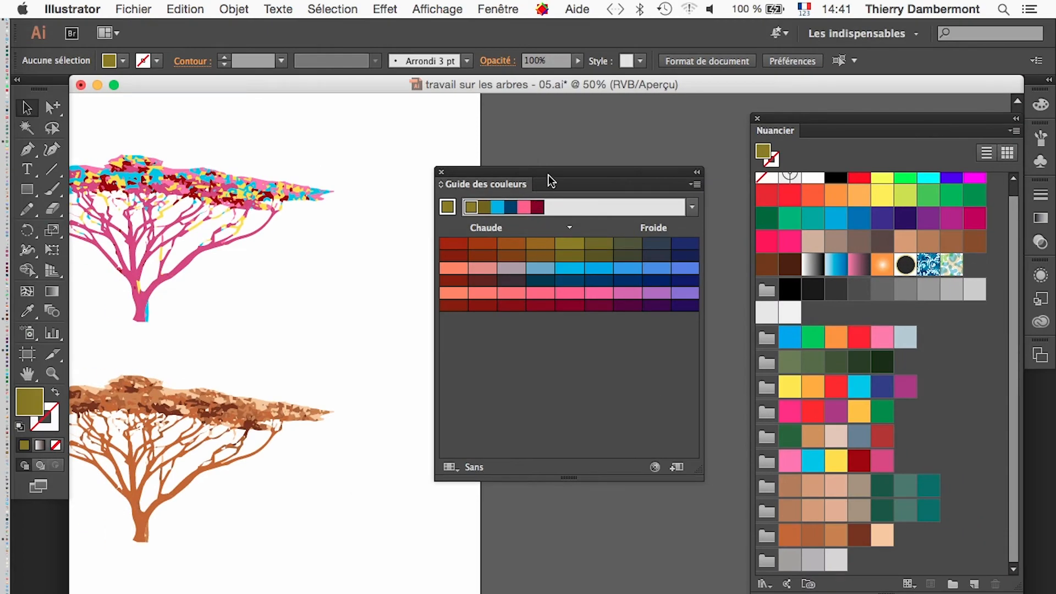
Step: Reposition the colour guide and try single, non-adjacent and range selections of colours in its variation grid
left_click_drag(549, 175, 489, 173)
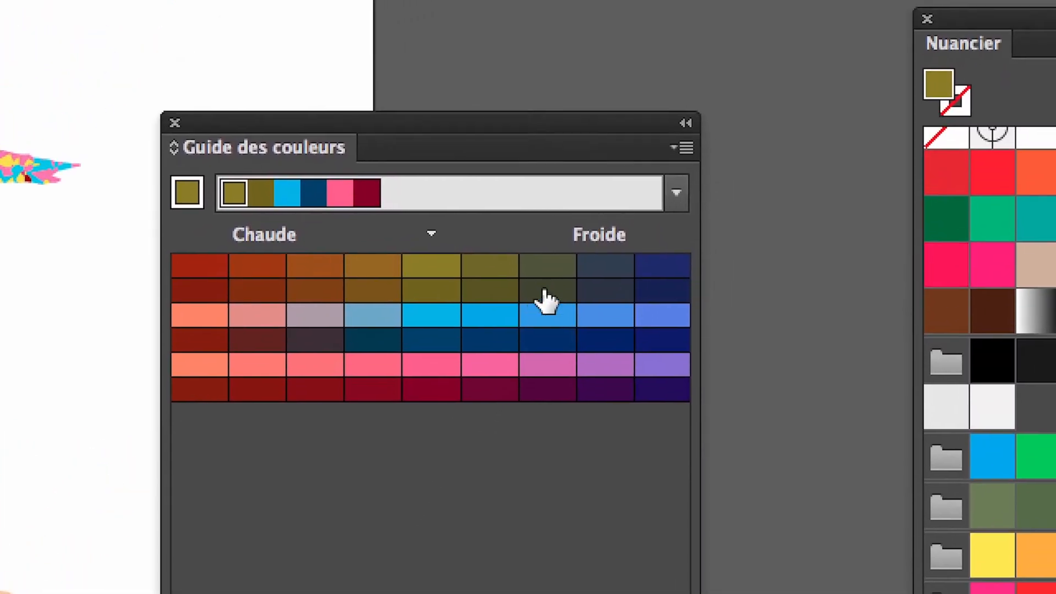
left_click(620, 163)
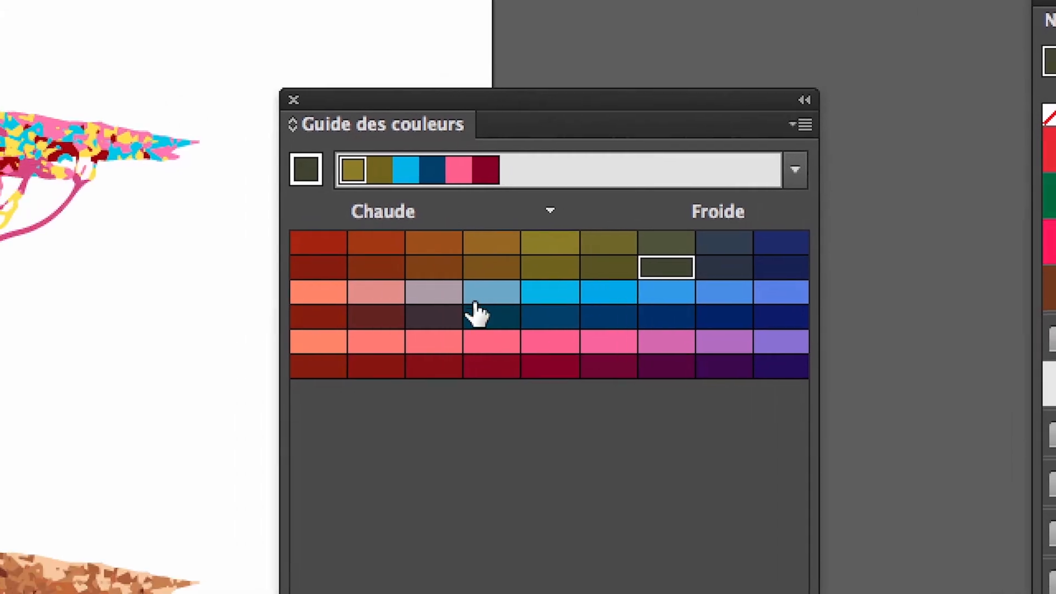
left_click(460, 335)
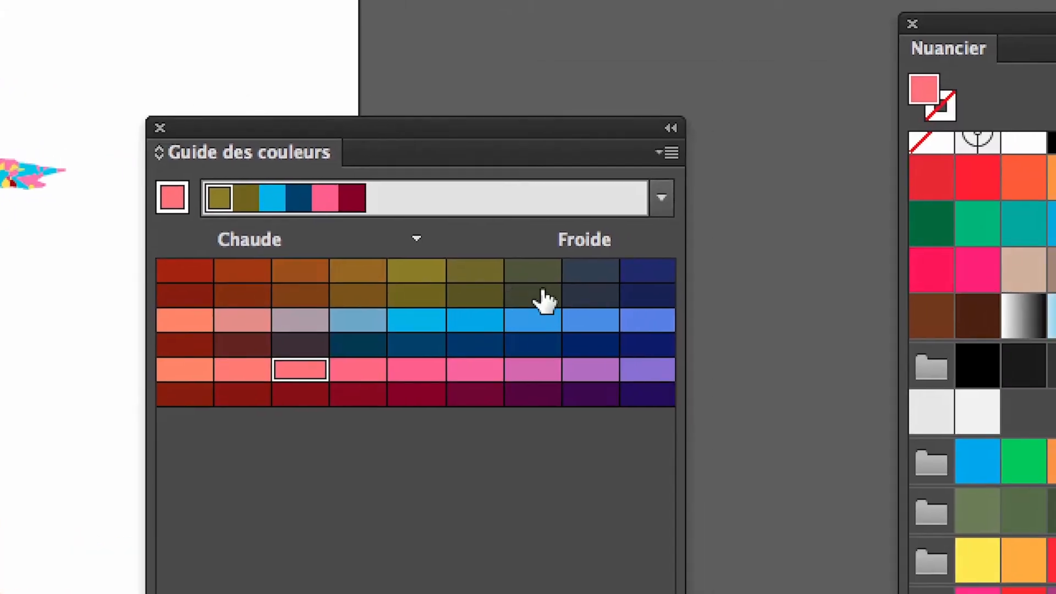
left_click(542, 299)
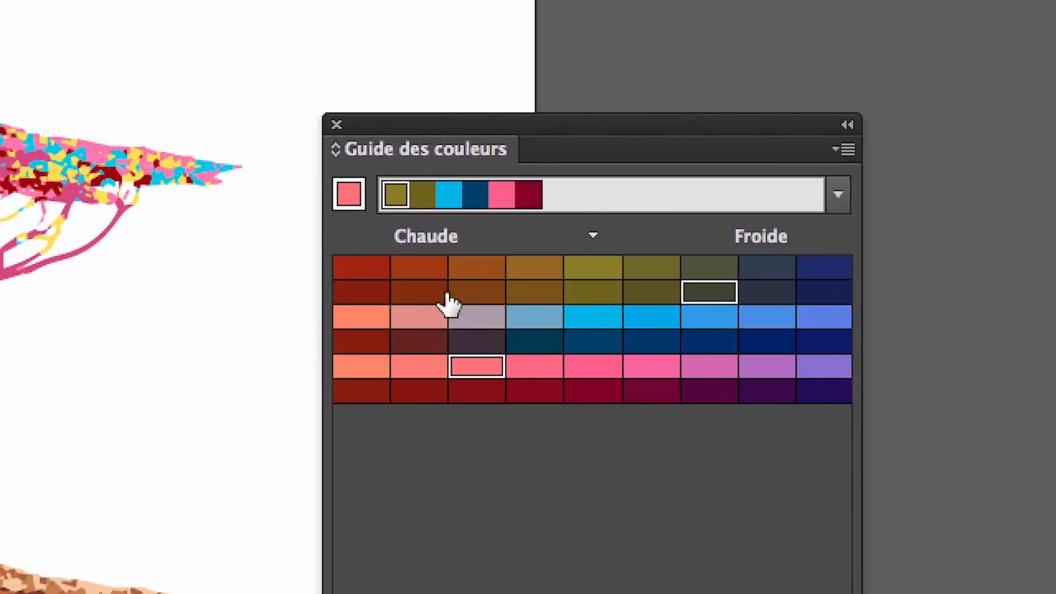
left_click(491, 276)
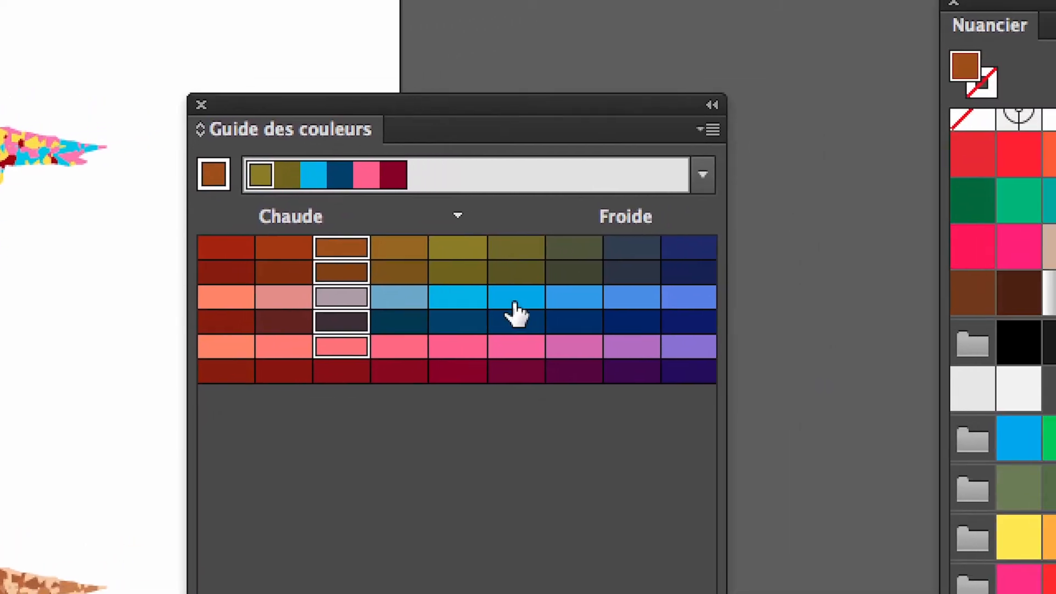
left_click(616, 269, "shift")
left_click(408, 273)
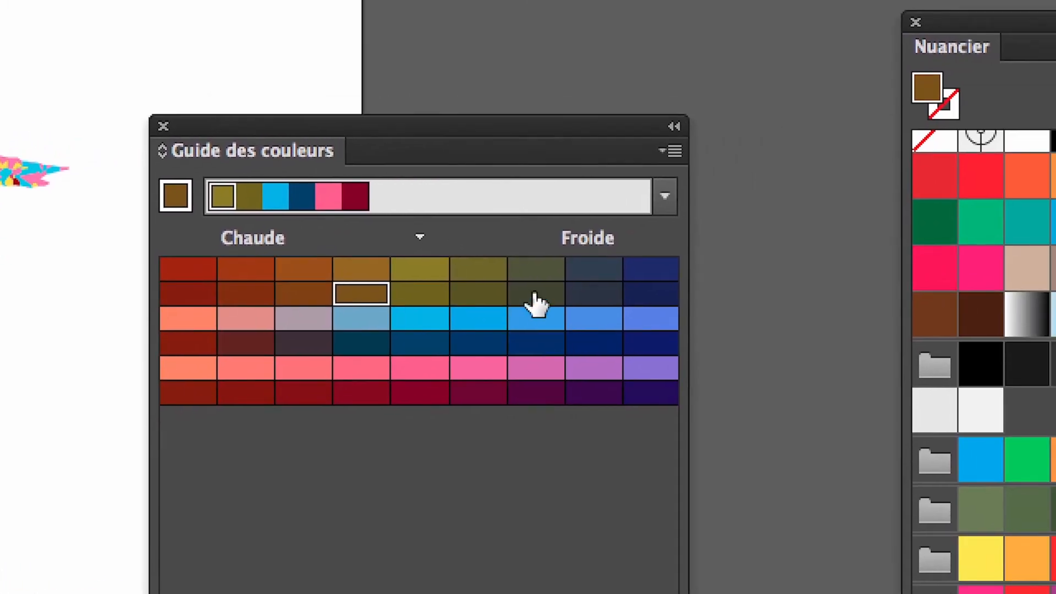
Step: Select the slate blue, dark red-brown, light blue, violet, orange-brown and olive variations together, leaving out the bright blue
left_click(572, 275)
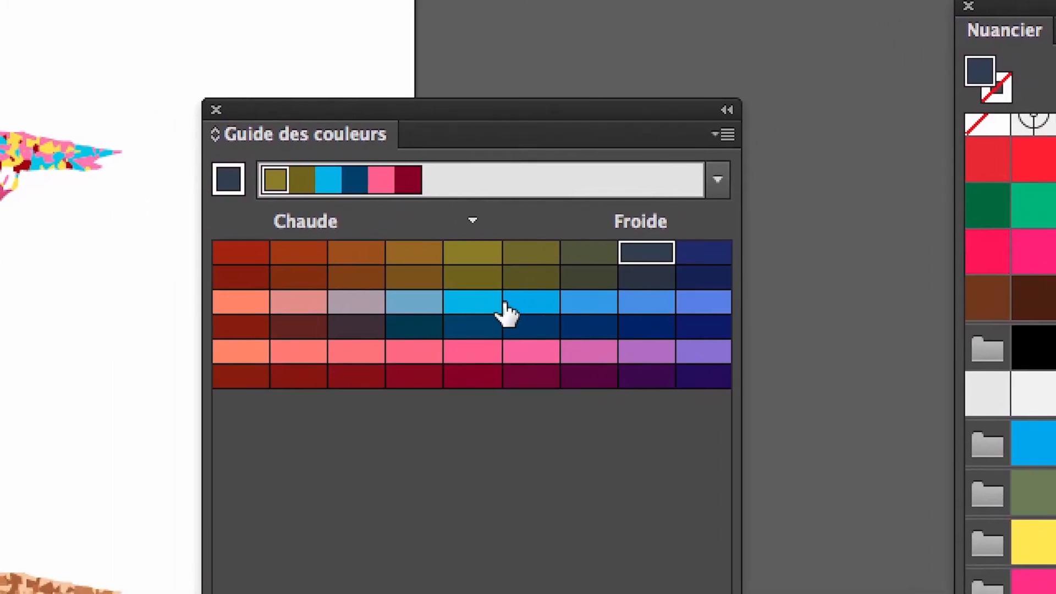
left_click(339, 320, "super")
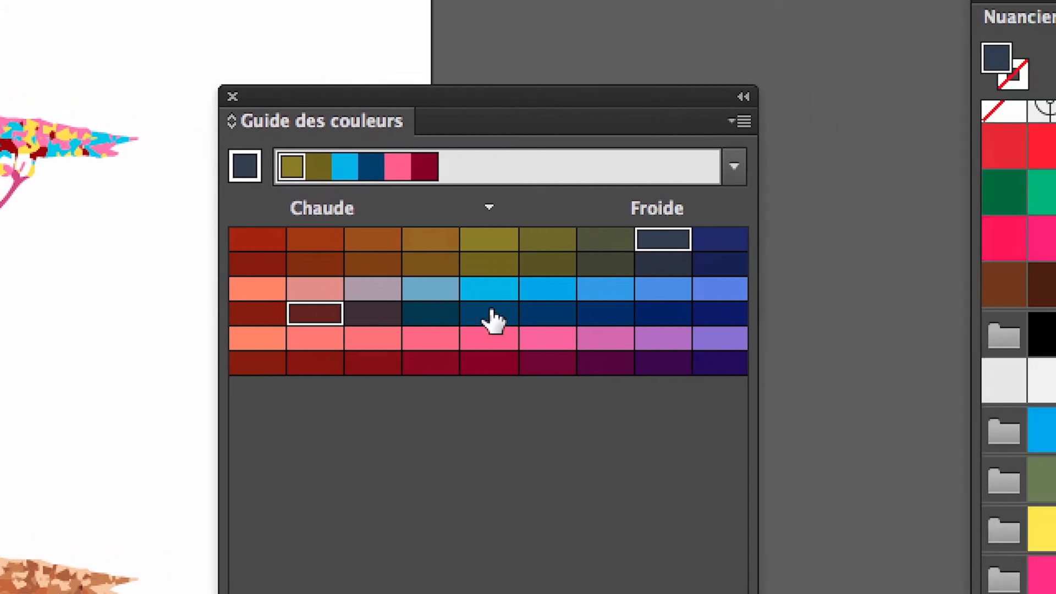
left_click(529, 292, "super")
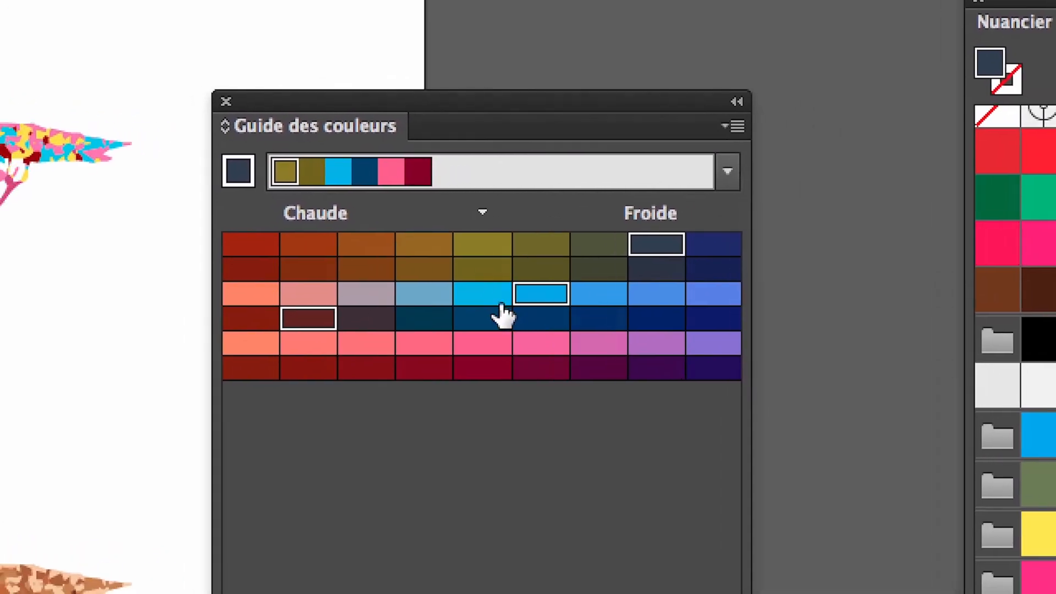
left_click(423, 293, "super")
left_click(540, 293, "super")
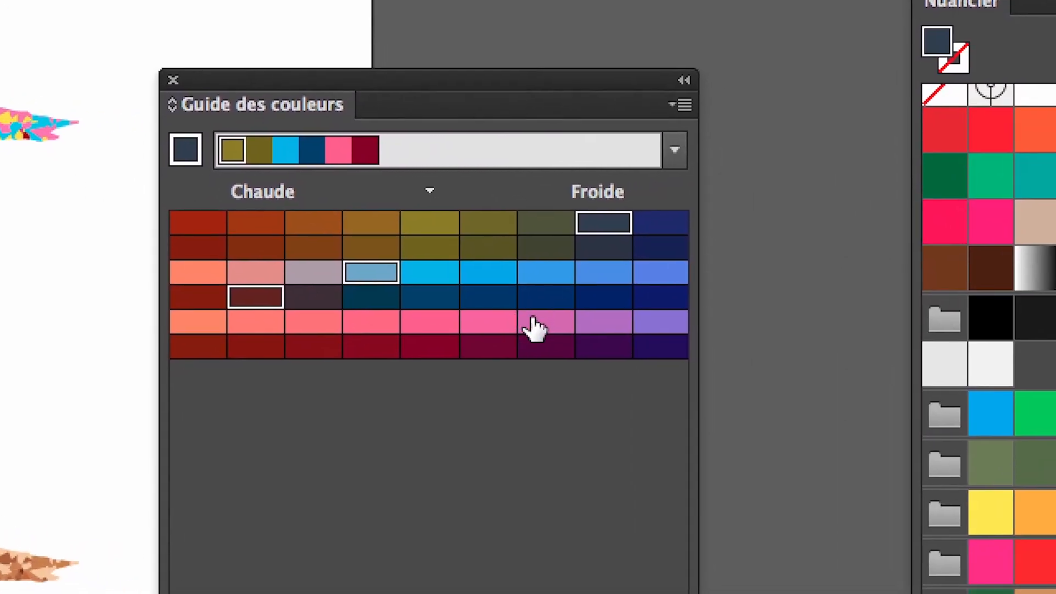
left_click(604, 327, "super")
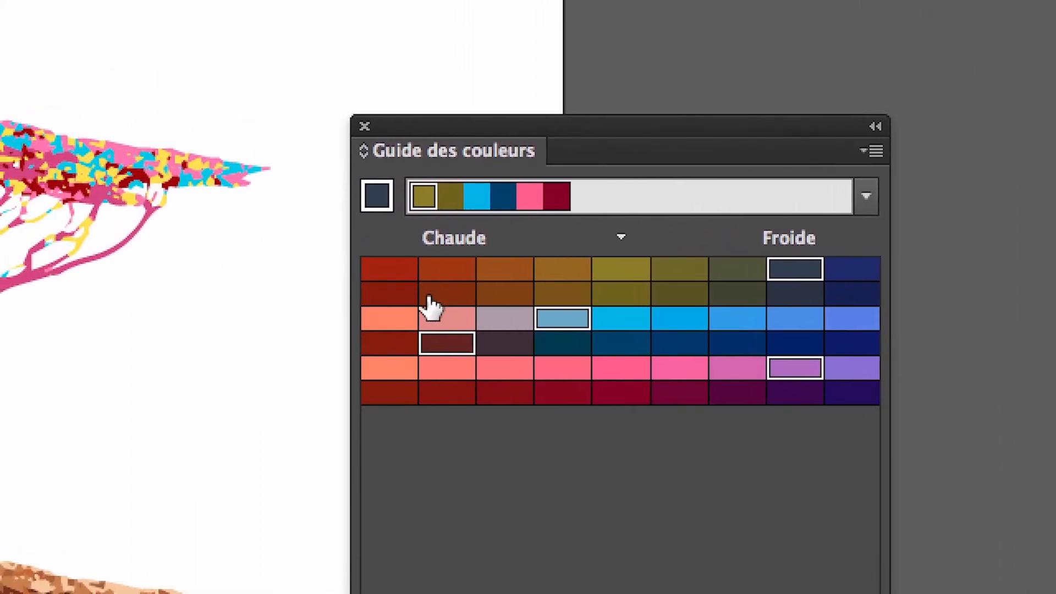
left_click(456, 294, "super")
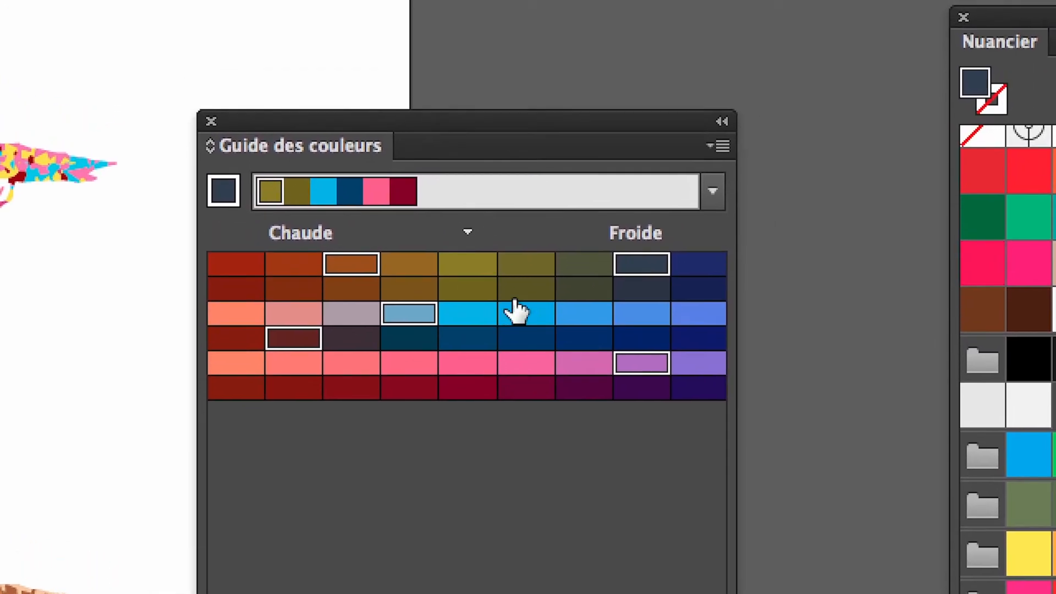
left_click(472, 294, "super")
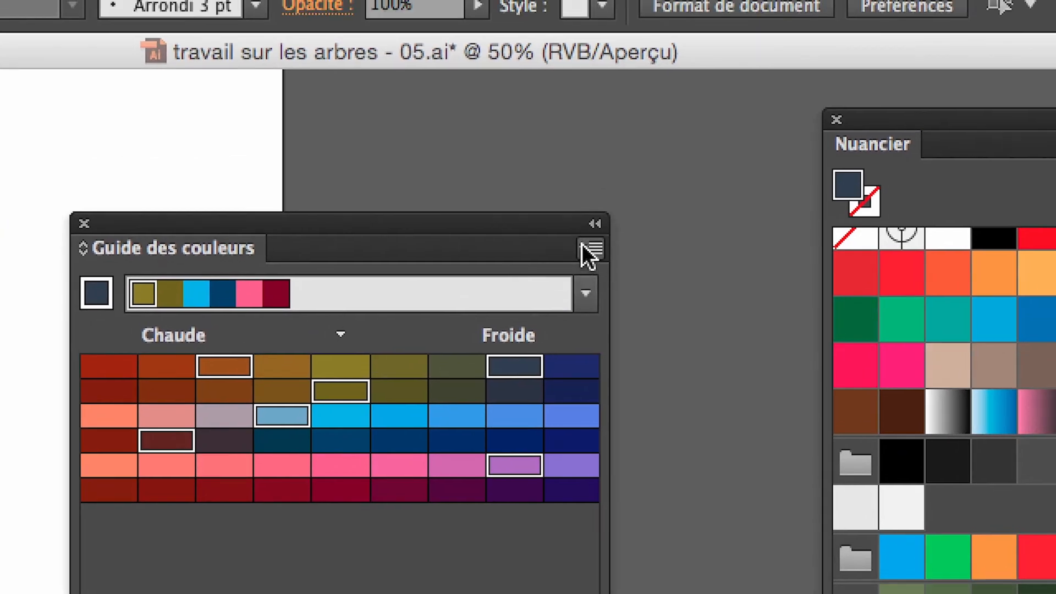
Step: Open the selected colours in Modifier les couleurs and cancel without making changes
left_click(695, 126)
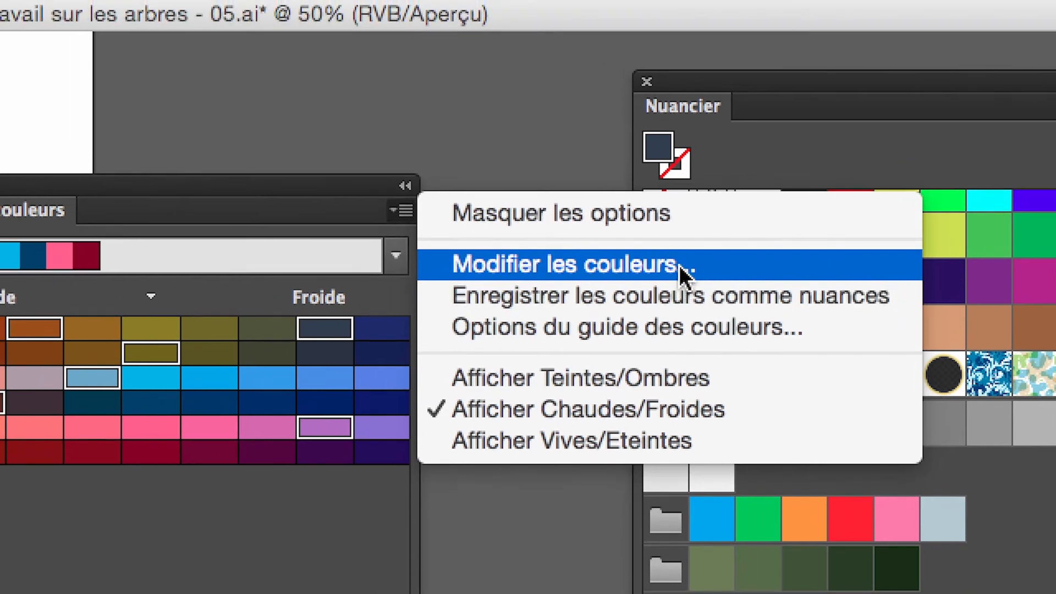
left_click(679, 252)
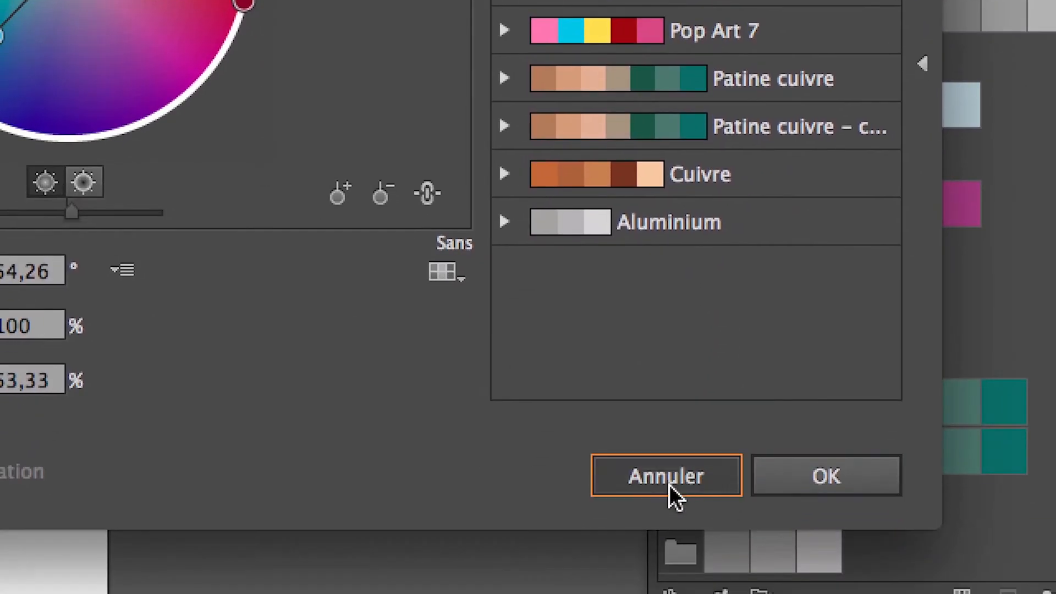
left_click(660, 593)
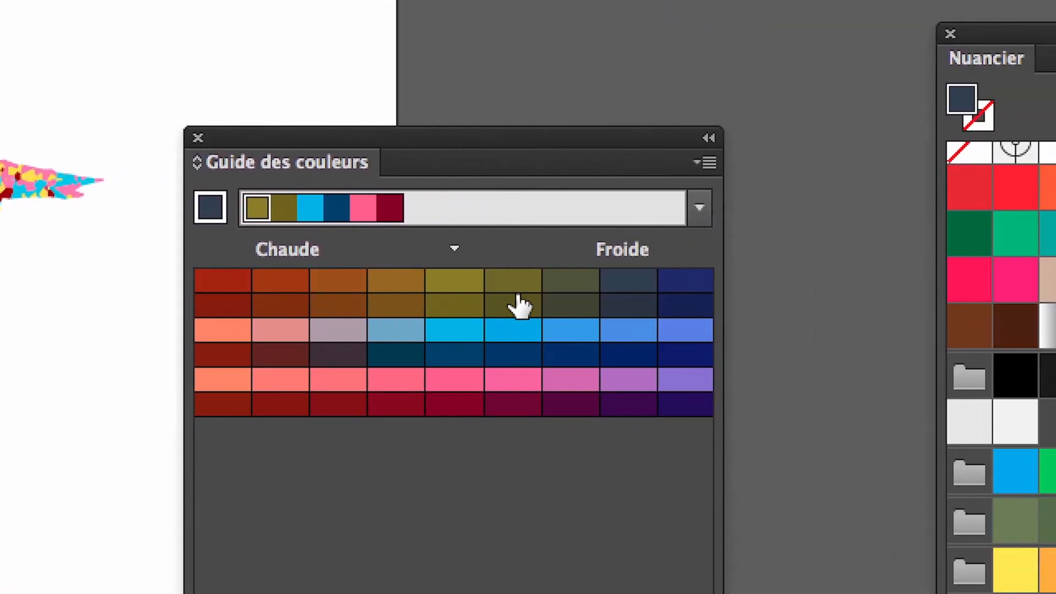
Step: Select the slate blue, bright blue, violet, salmon, light blue and olive variations and save them as swatches
left_click(628, 283)
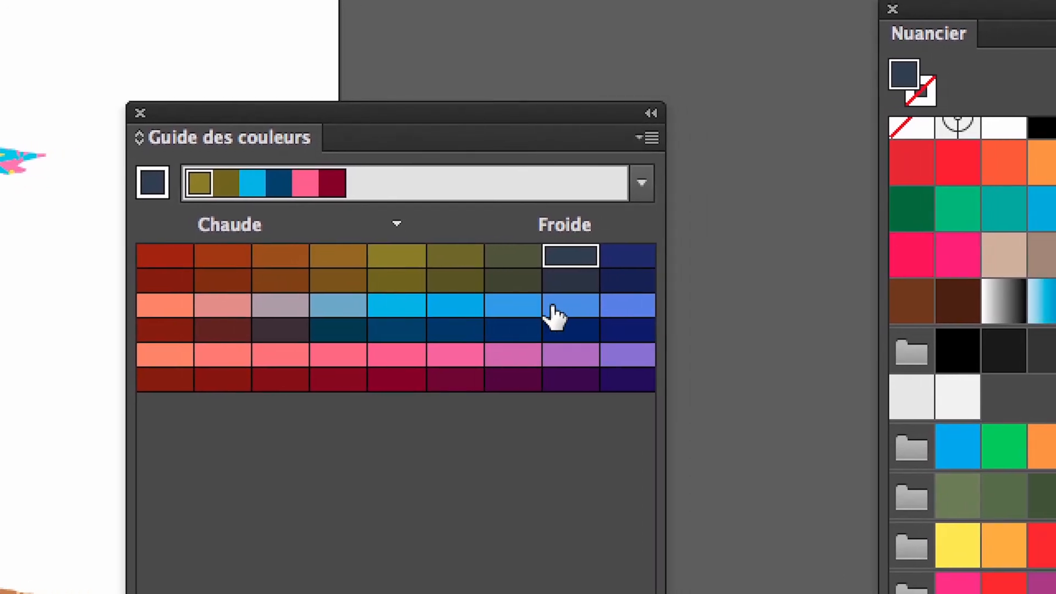
left_click(583, 305, "super")
left_click(581, 352, "super")
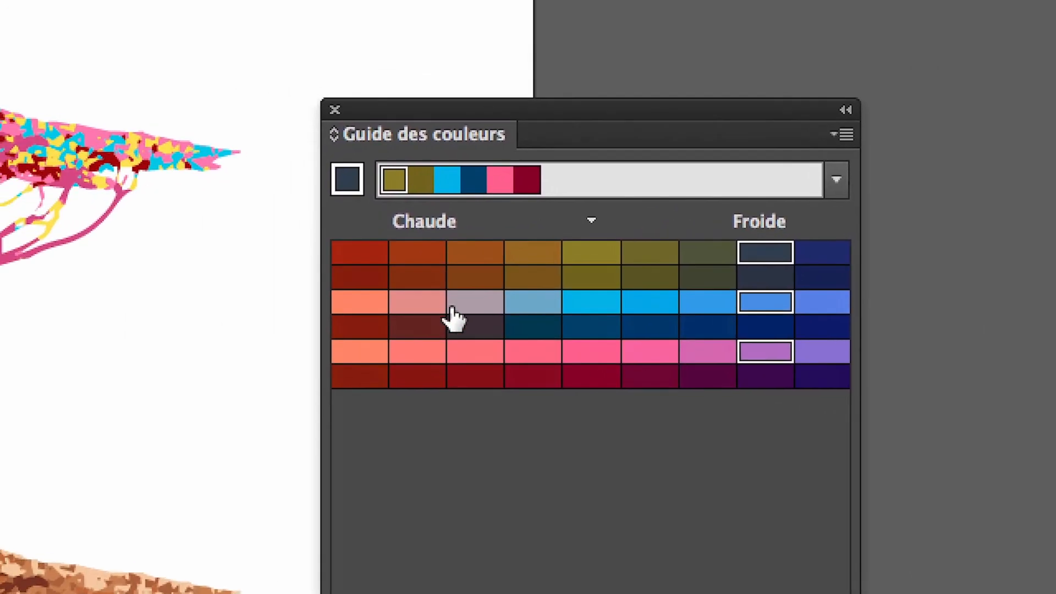
left_click(332, 284, "super")
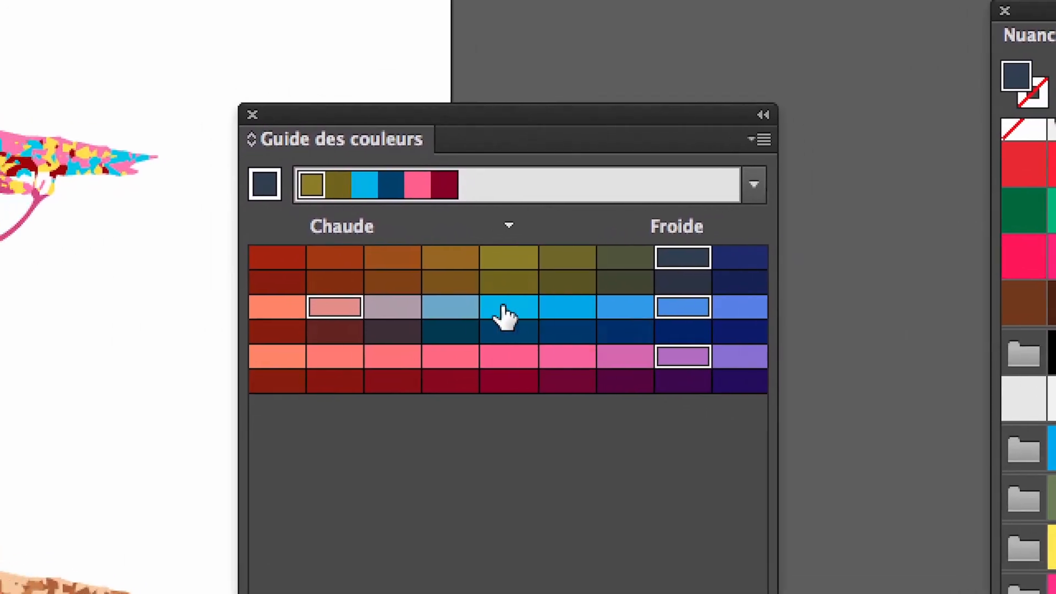
left_click(459, 312, "super")
left_click(498, 287, "super")
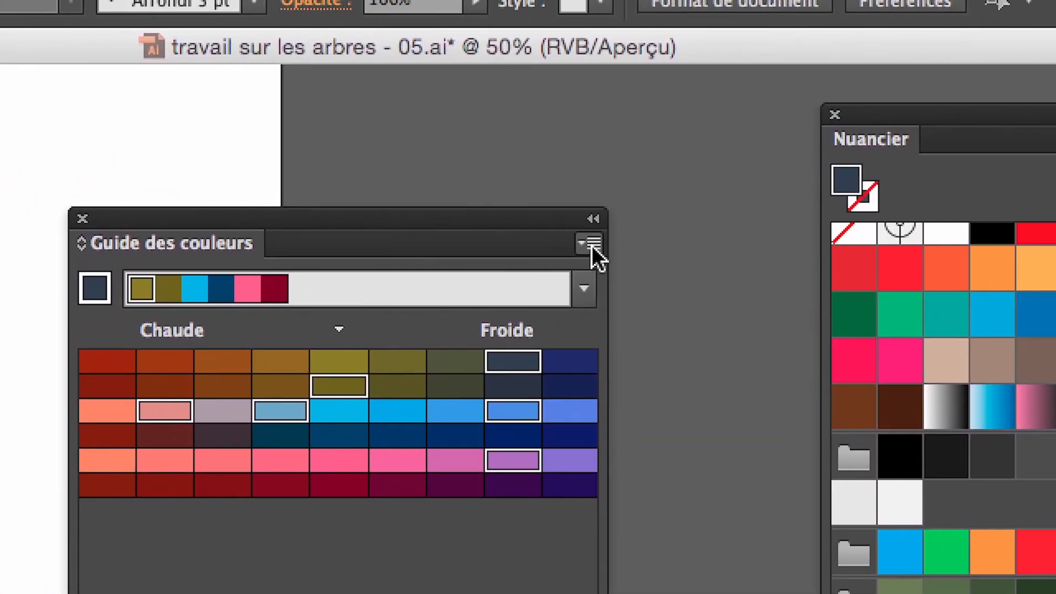
left_click(591, 245)
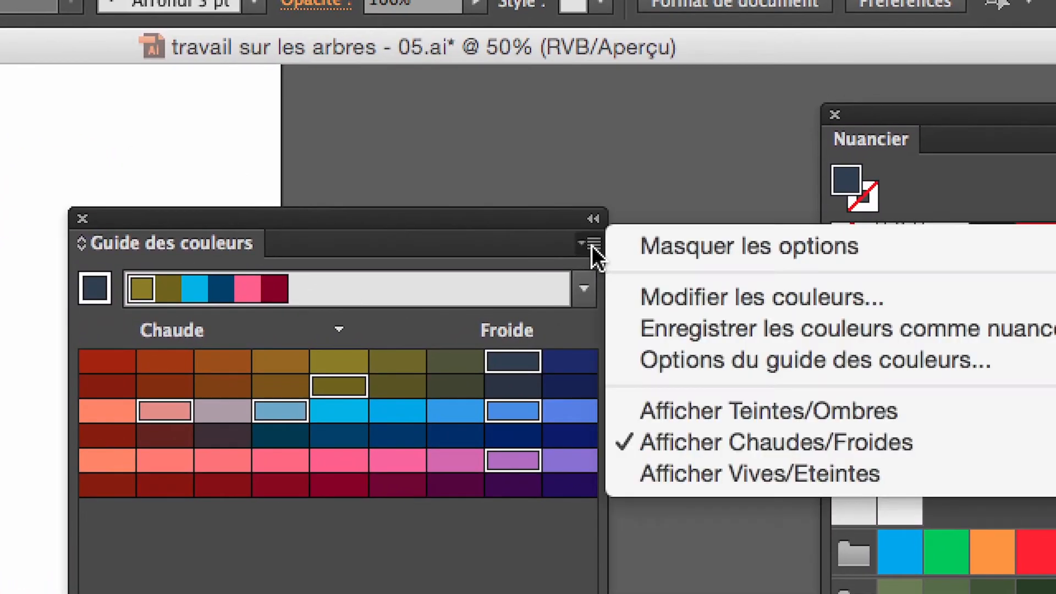
left_click(641, 273)
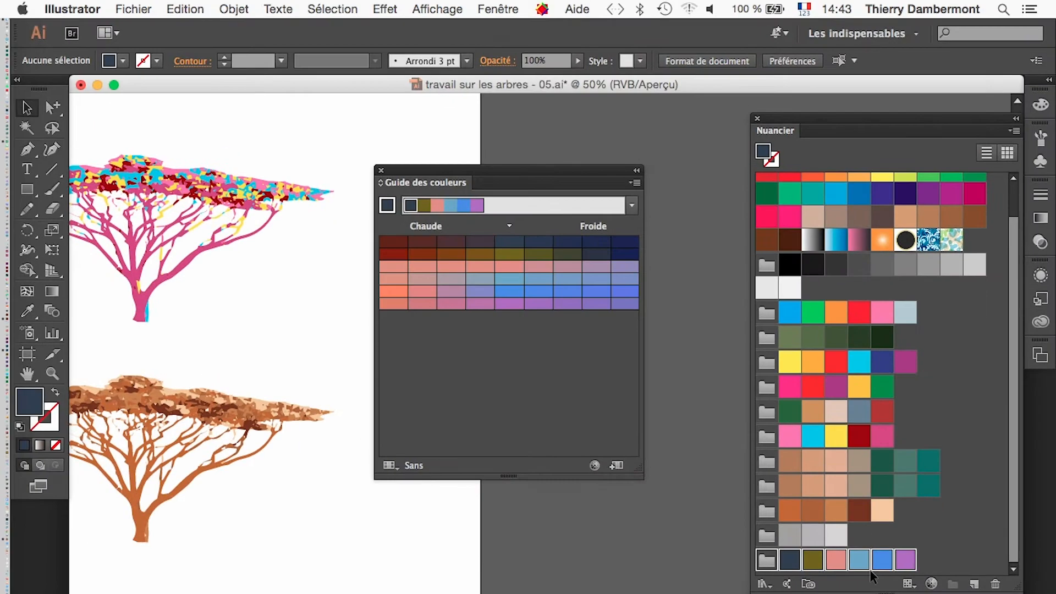
Step: Move the colour guide clear of the artwork and duplicate the copper-coloured tree directly below the original
left_click_drag(408, 170, 559, 373)
left_click_drag(324, 312, 462, 228)
left_click_drag(229, 226, 232, 220)
scroll(232, 220, "down", 3)
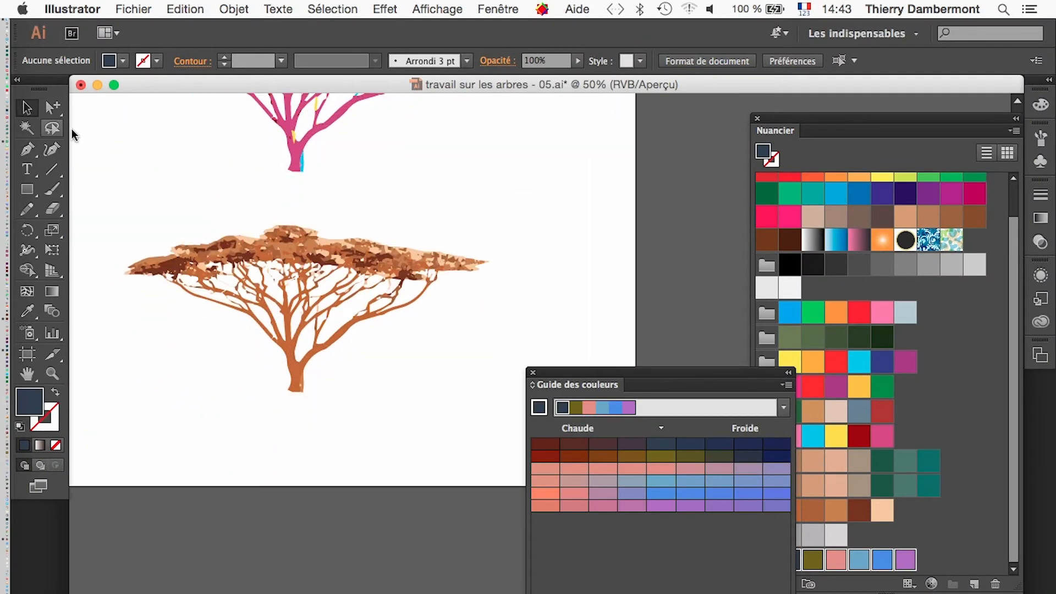
left_click_drag(141, 217, 426, 365)
left_click_drag(312, 297, 311, 557)
left_click_drag(275, 415, 276, 220)
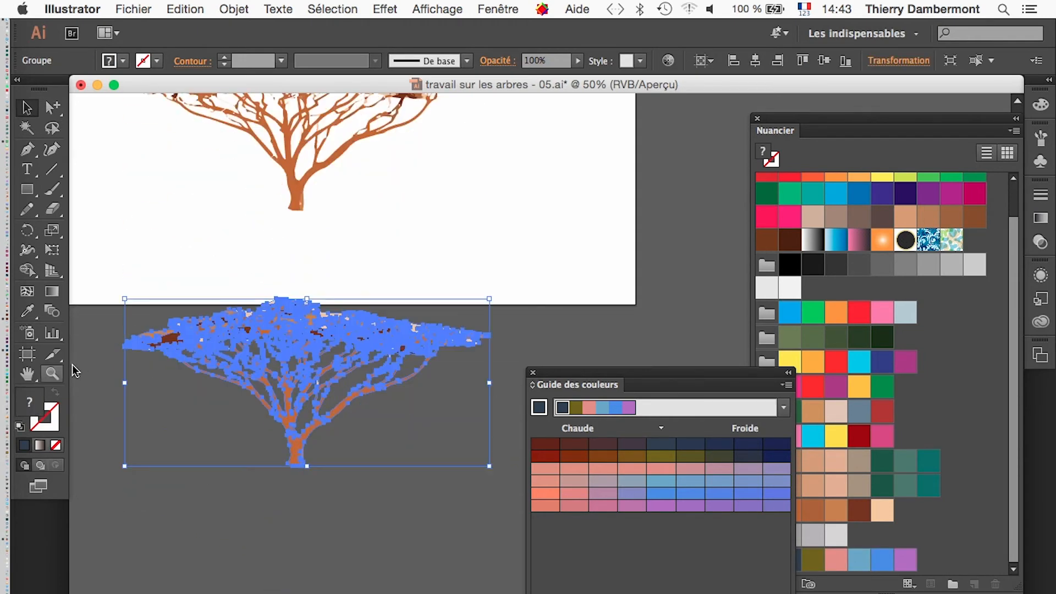
Step: Extend the artboard's lower edge downward to enclose the duplicated tree
left_click(27, 354)
left_click_drag(332, 305, 337, 375)
key("super+z")
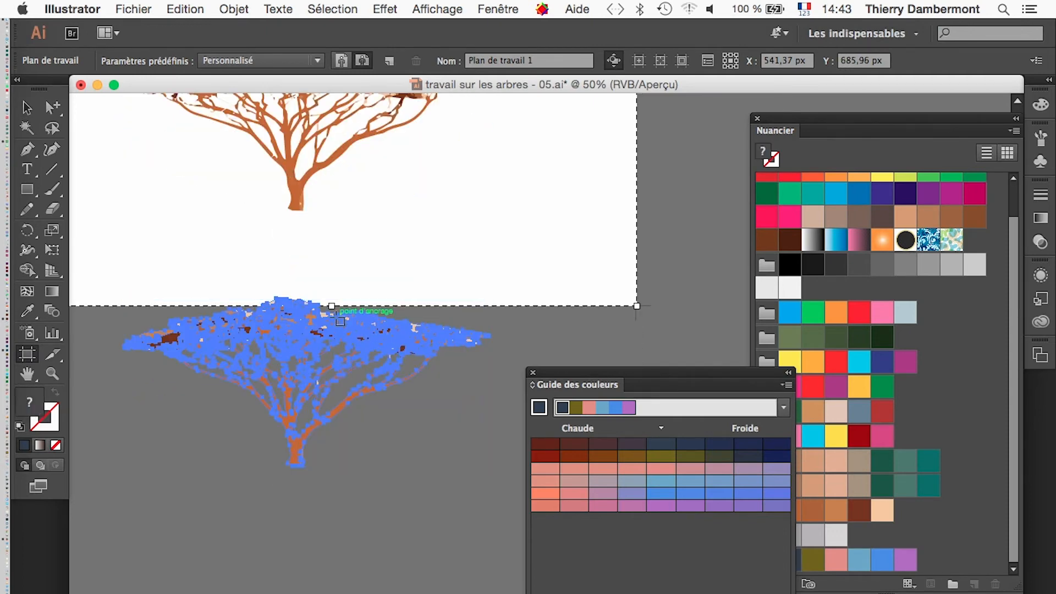
left_click_drag(332, 306, 358, 538)
Step: Recolour the duplicated tree with the newly saved slate blue, olive, salmon, light blue, blue and violet colour group
left_click(170, 7)
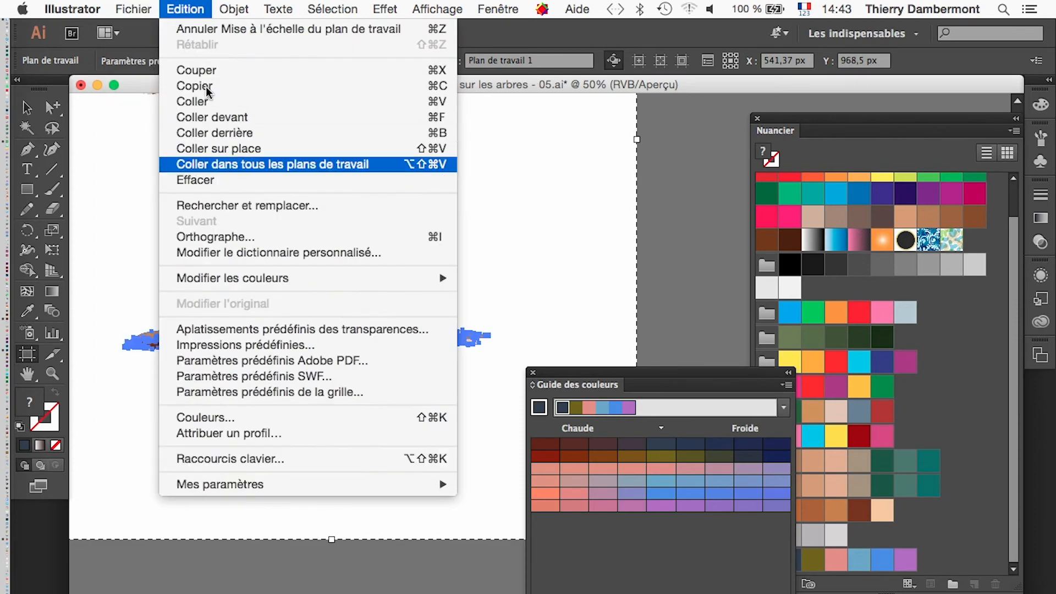
mouse_move(308, 278)
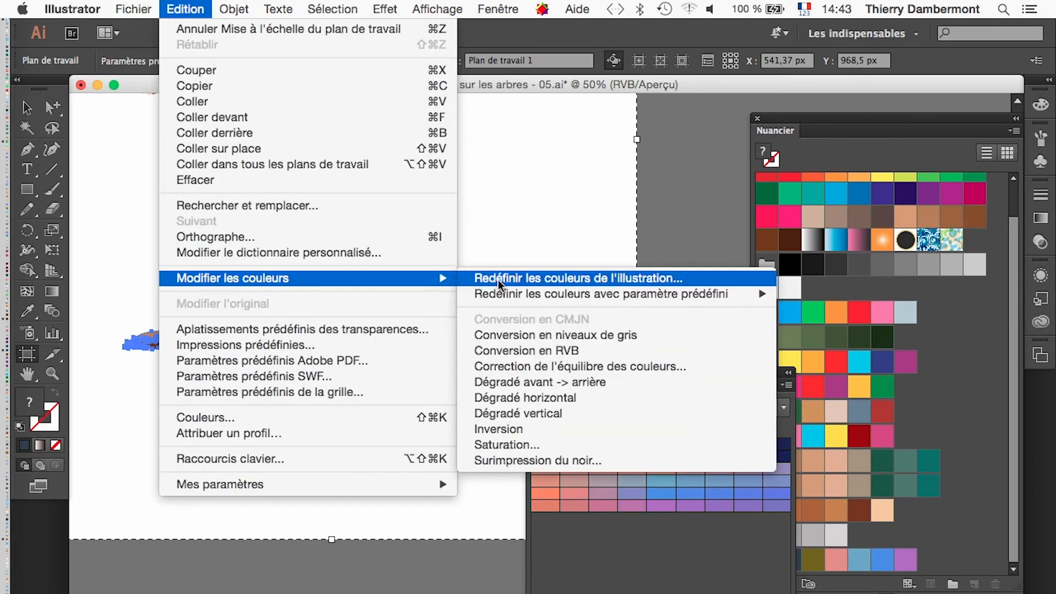
left_click(534, 282)
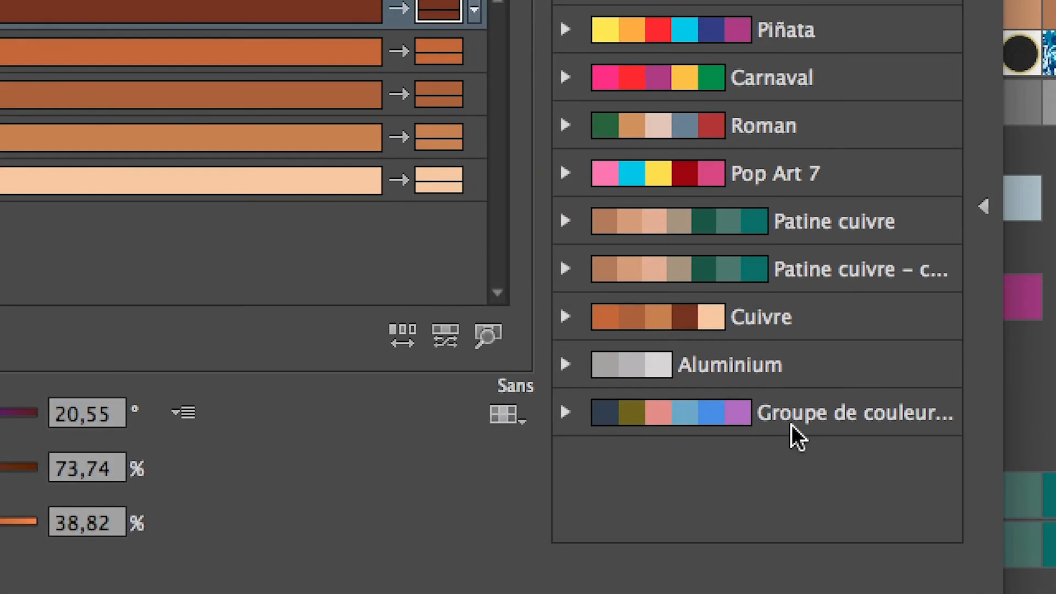
left_click(798, 437)
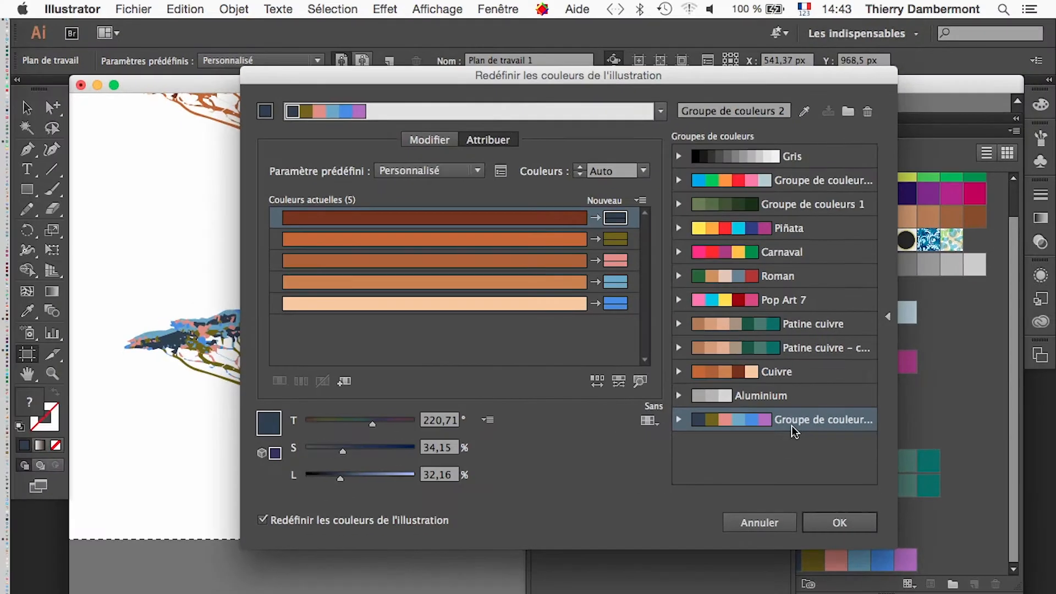
left_click_drag(457, 84, 746, 88)
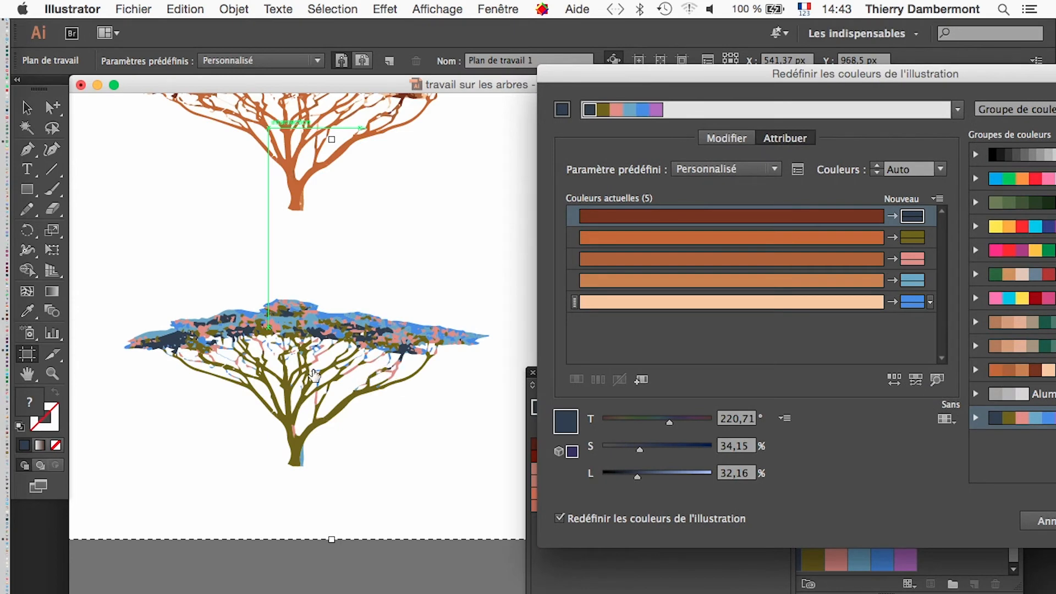
left_click_drag(891, 75, 625, 66)
left_click(930, 511)
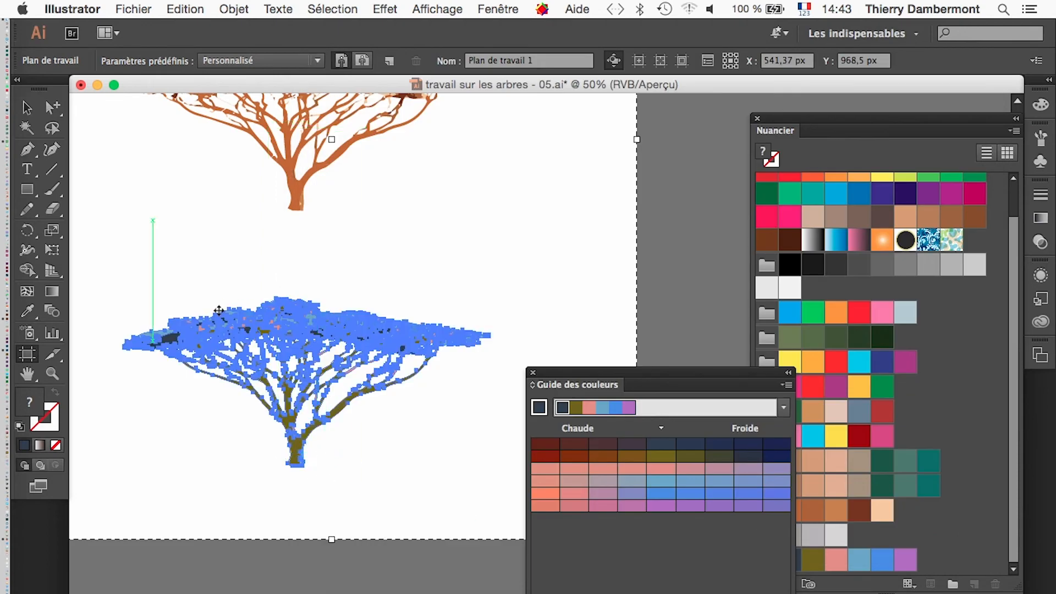
Step: Duplicate the olive-trunked tree directly below the original and extend the artboard's lower edge to enclose the copy
left_click(26, 107)
left_click(350, 583)
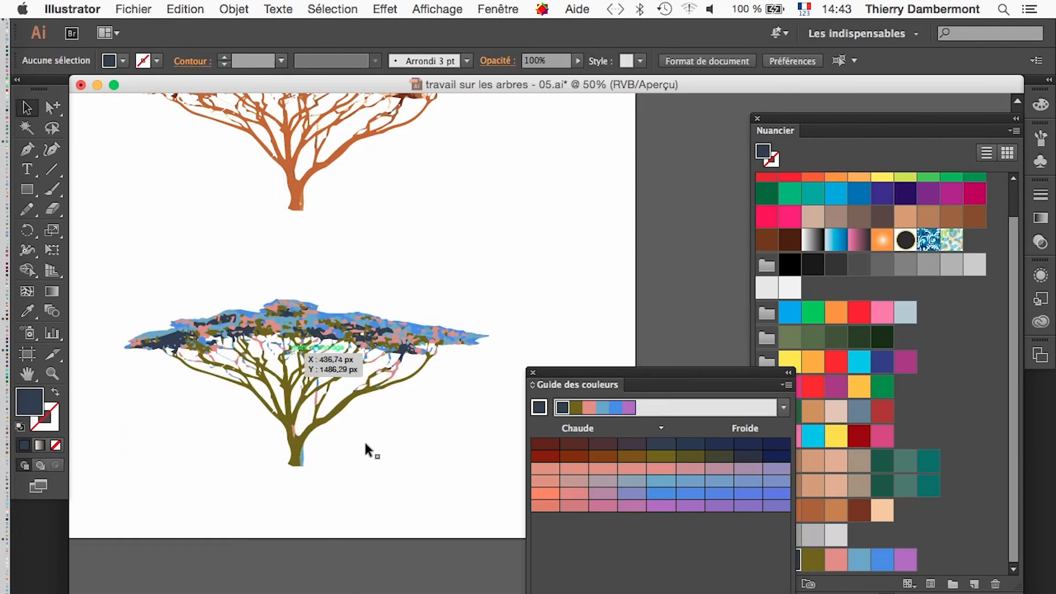
left_click(219, 312)
scroll(311, 375, "down", 3)
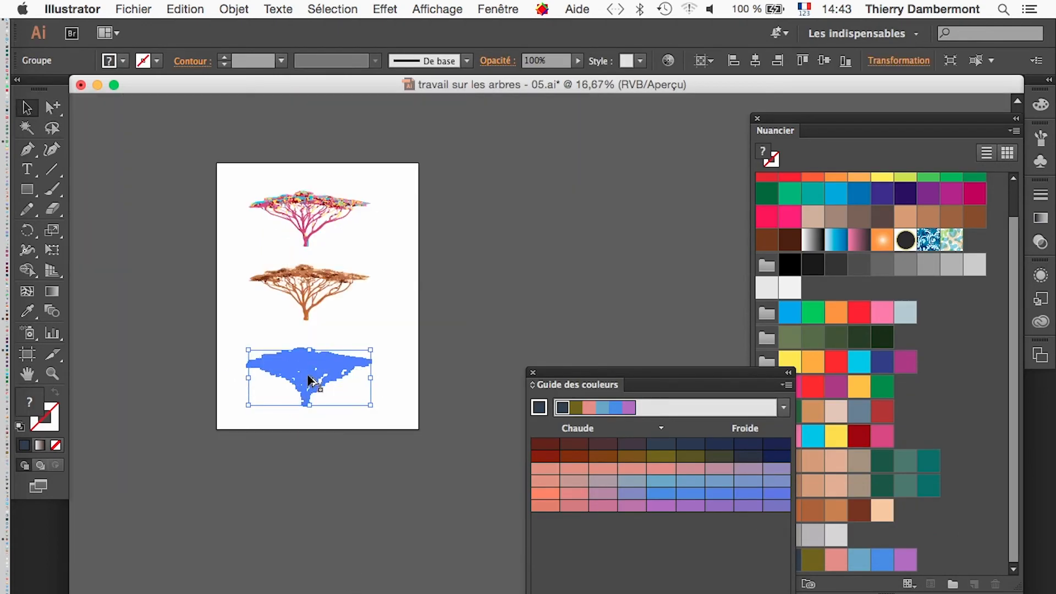
left_click_drag(302, 367, 306, 440)
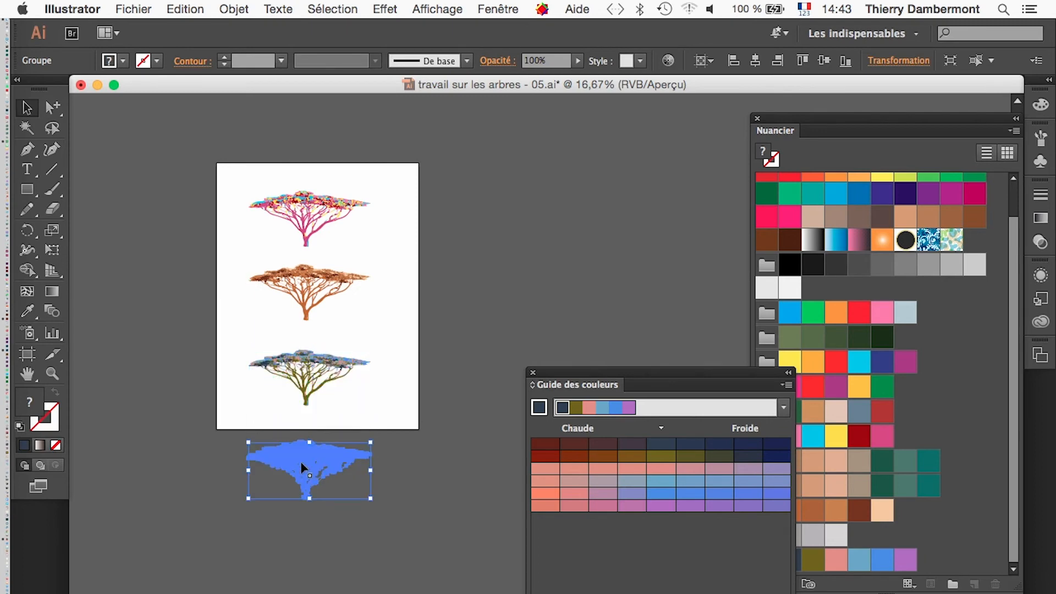
left_click(27, 353)
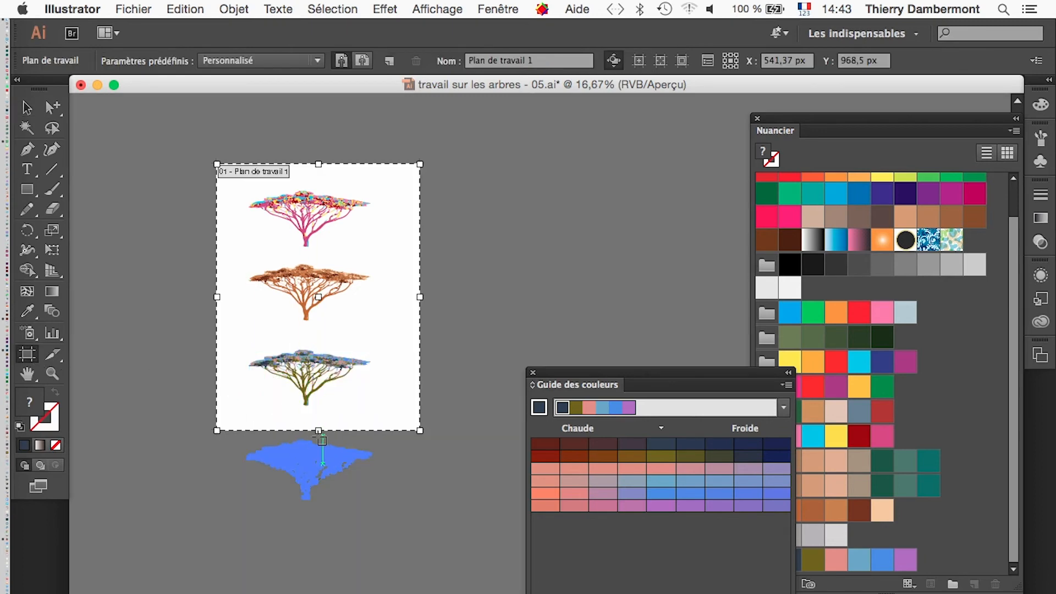
left_click_drag(320, 429, 331, 517)
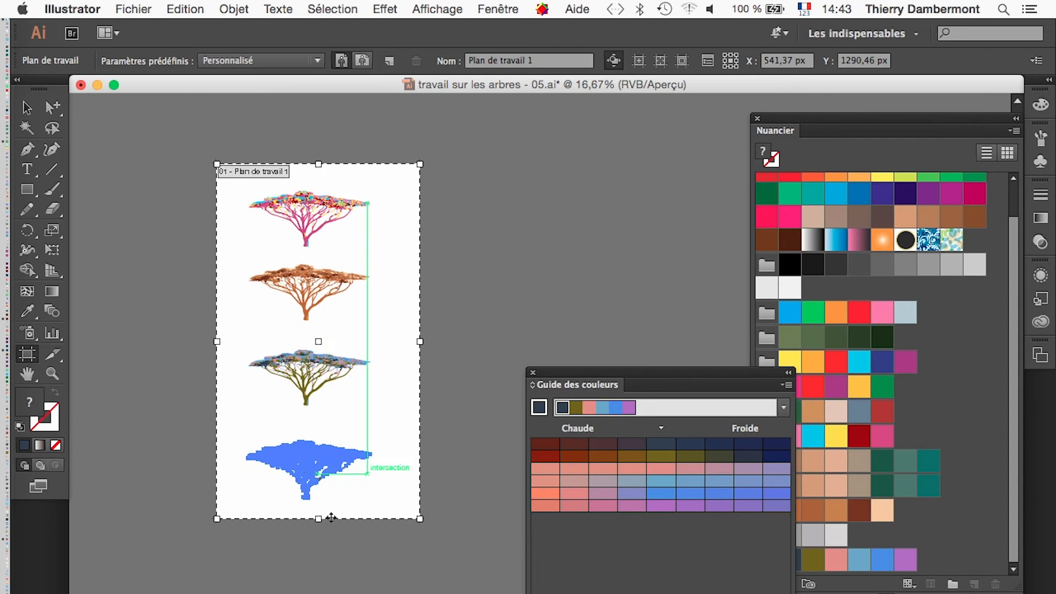
left_click(185, 7)
mouse_move(255, 280)
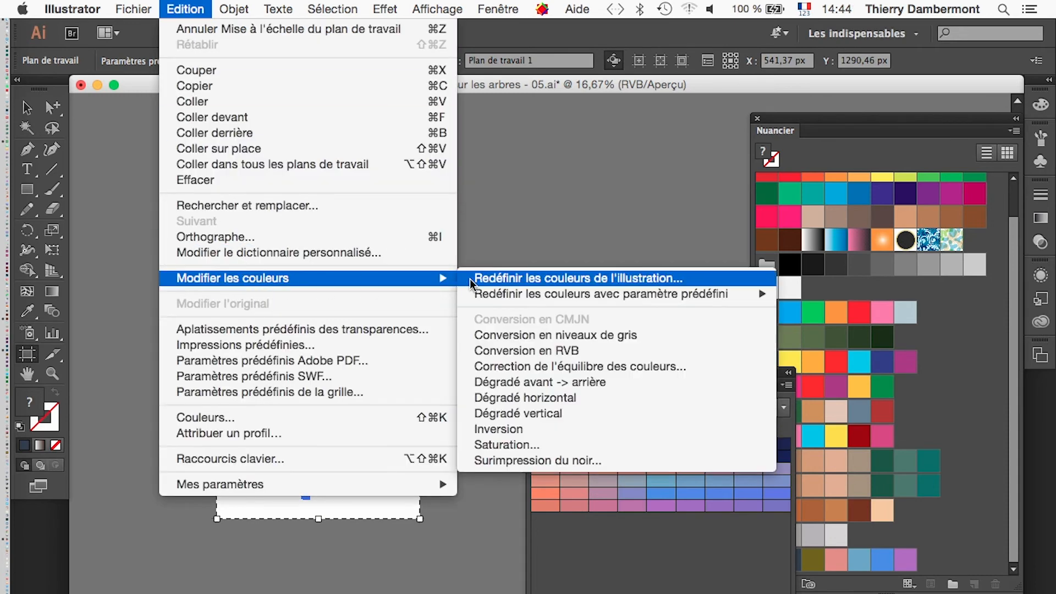
left_click(507, 280)
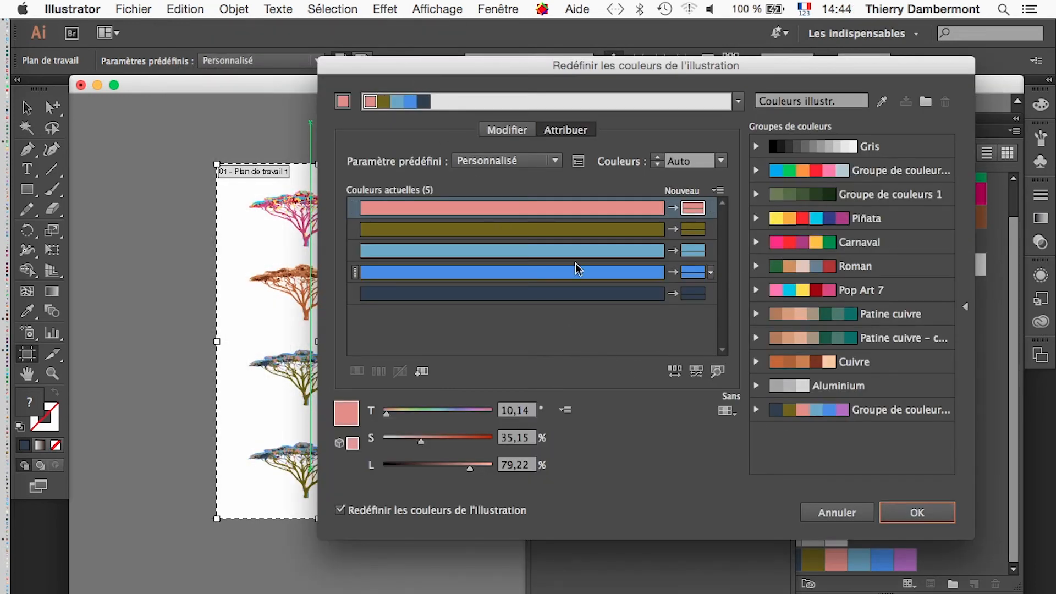
left_click(832, 510)
Step: Open the artwork recolouring settings for the duplicated tree and apply the colour group Groupe de couleurs 2
left_click_drag(248, 430, 382, 525)
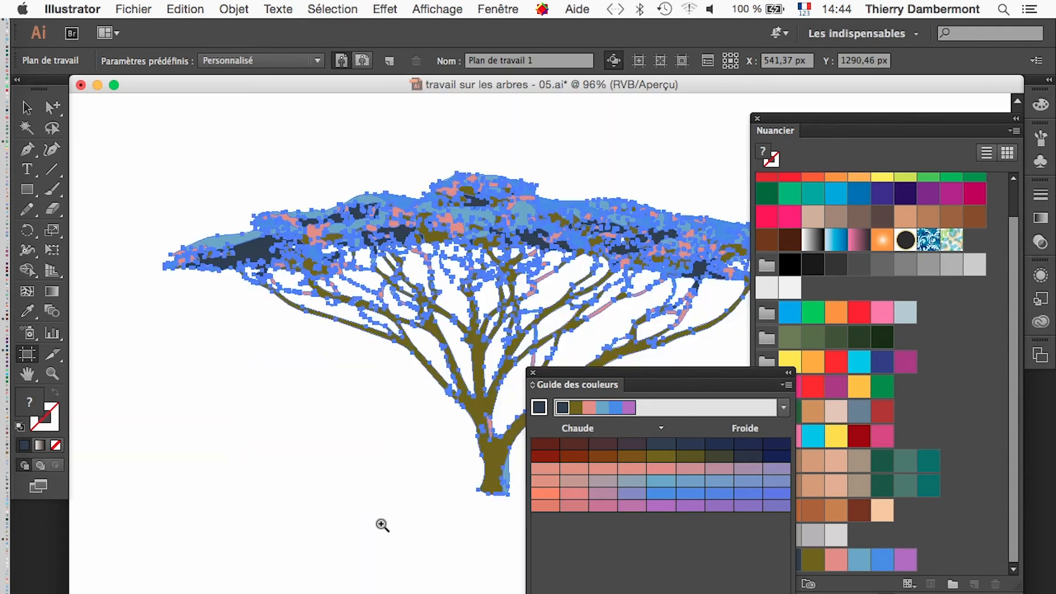
left_click_drag(409, 491, 232, 441)
left_click(132, 9)
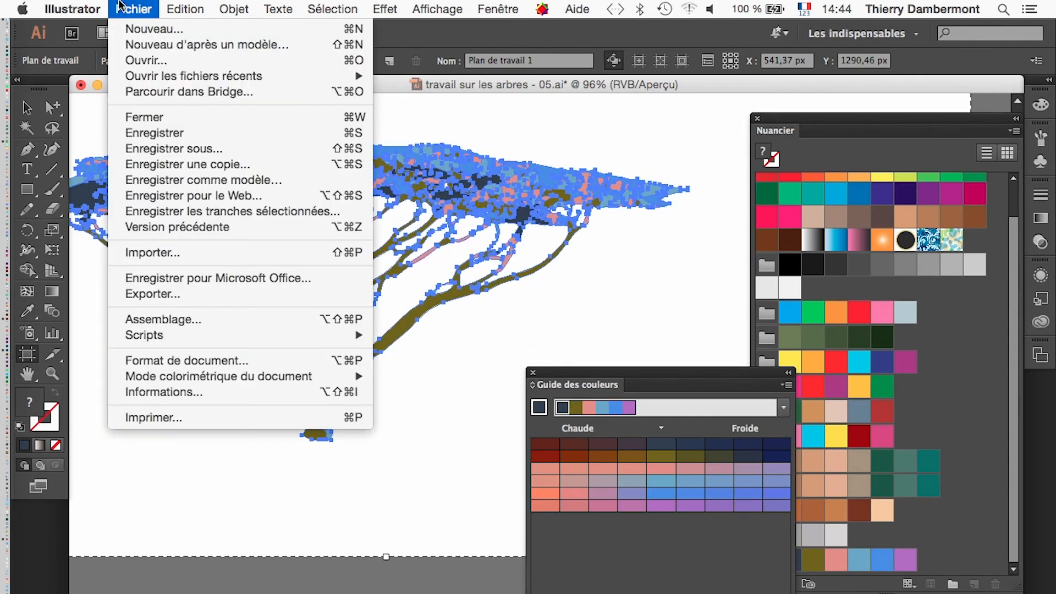
mouse_move(185, 10)
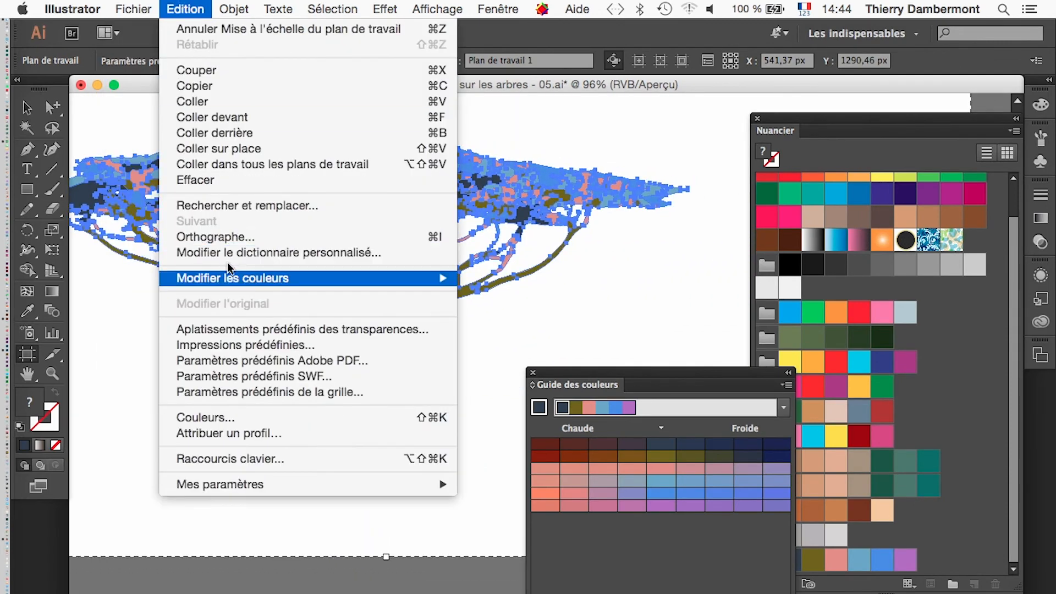
mouse_move(238, 279)
left_click(560, 279)
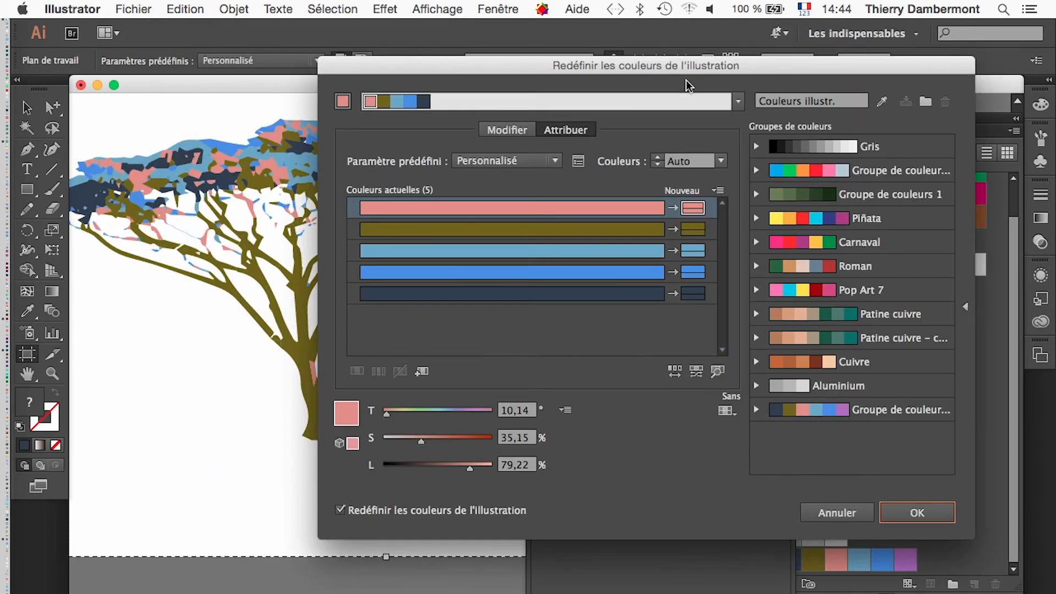
left_click_drag(687, 83, 807, 82)
left_click(1017, 417)
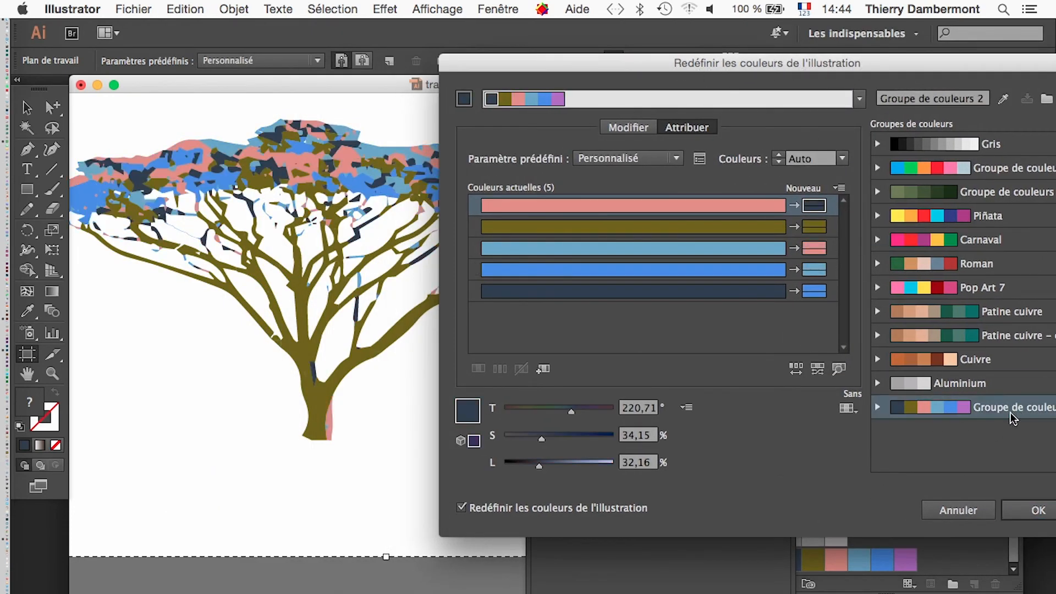
Step: Uncover the tree behind the recolouring dialog and repeatedly shuffle the colour order at random until salmon maps to salmon and olive to bright blue
left_click_drag(592, 61, 762, 82)
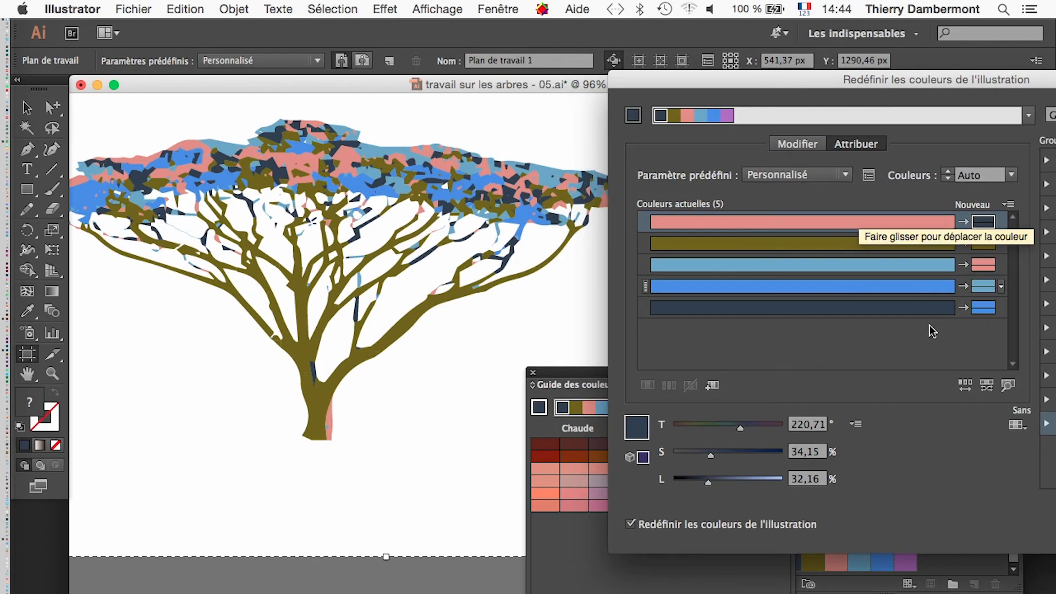
left_click(960, 388)
left_click(960, 388)
left_click(961, 388)
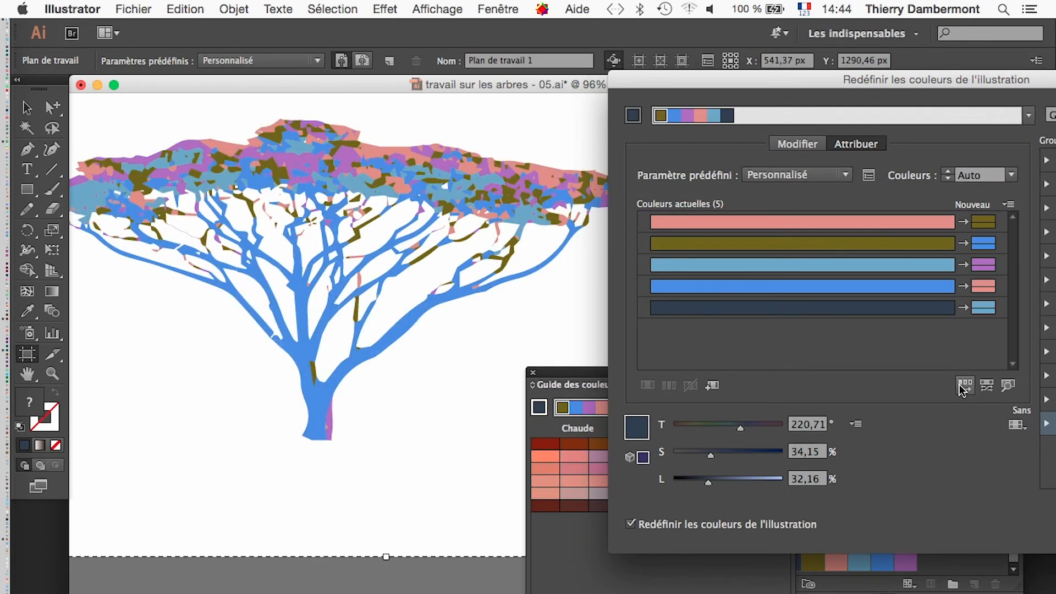
left_click(962, 389)
left_click(962, 389)
left_click(962, 389)
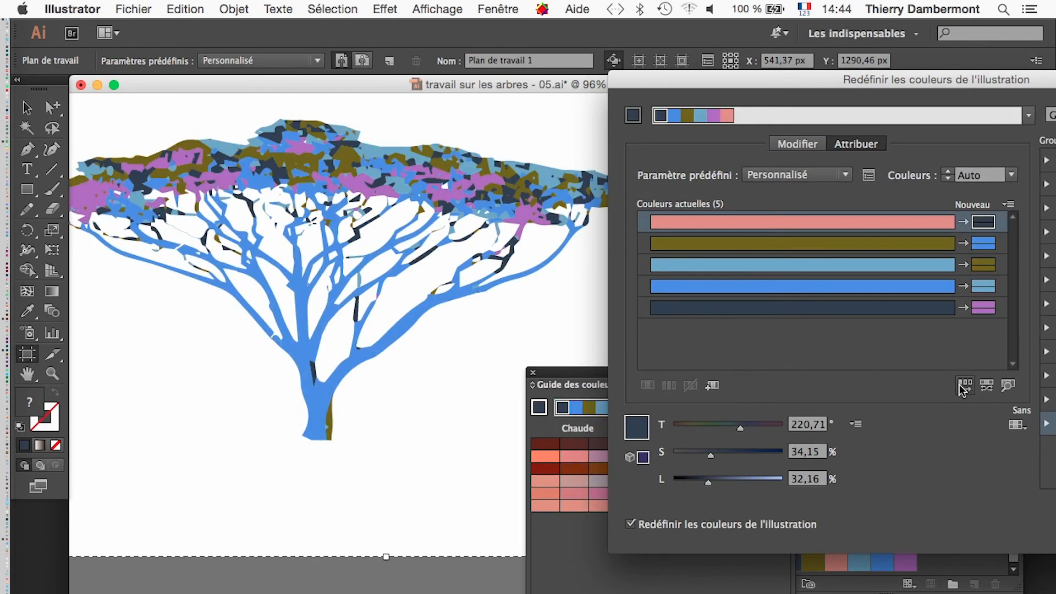
left_click(962, 389)
left_click(962, 389)
left_click(963, 389)
left_click(963, 388)
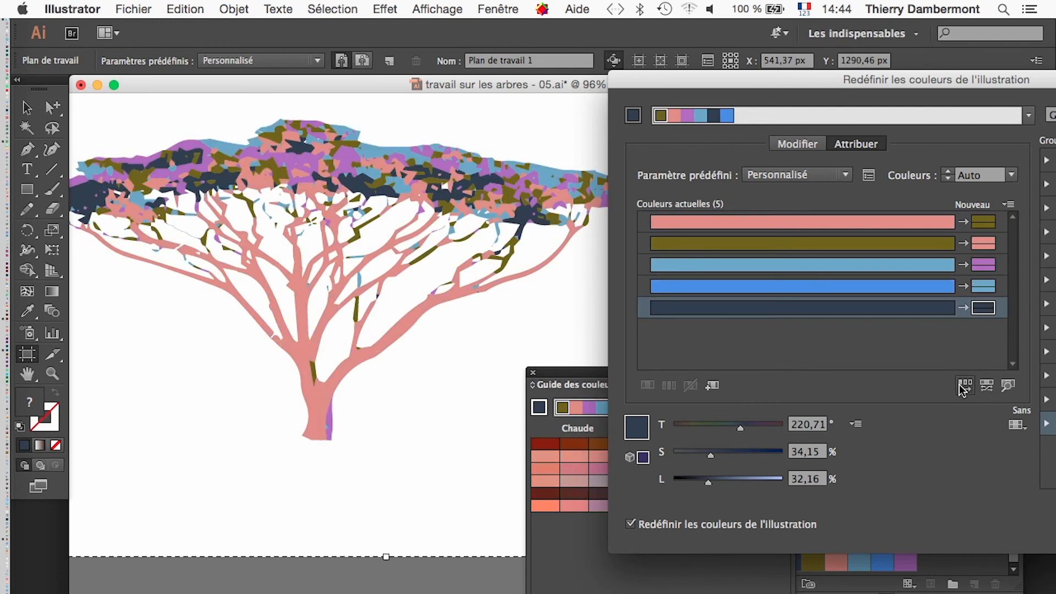
left_click(962, 388)
left_click(962, 389)
left_click(962, 389)
left_click(962, 388)
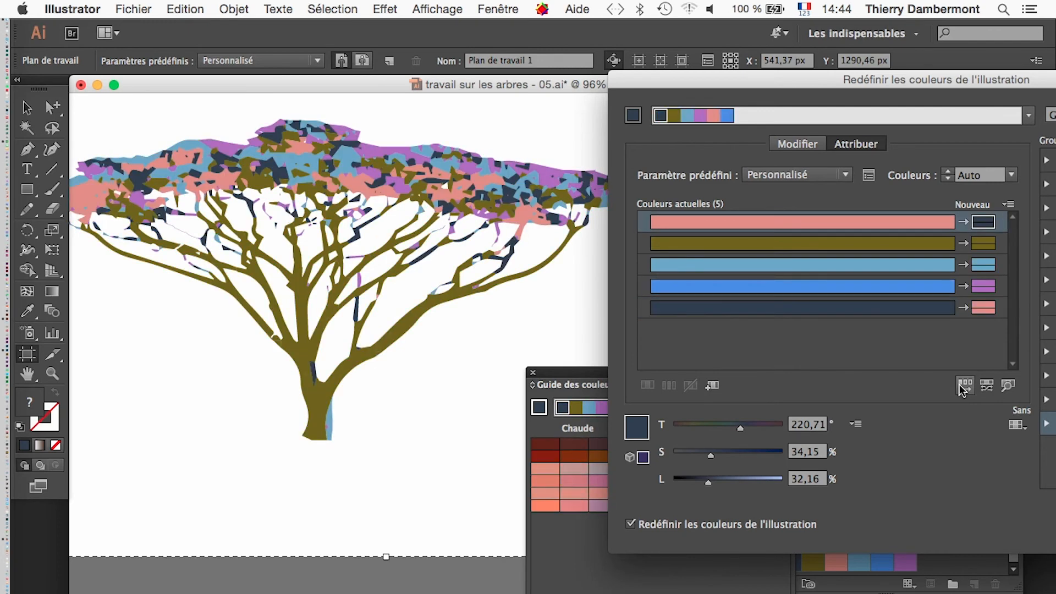
left_click(962, 389)
left_click(962, 388)
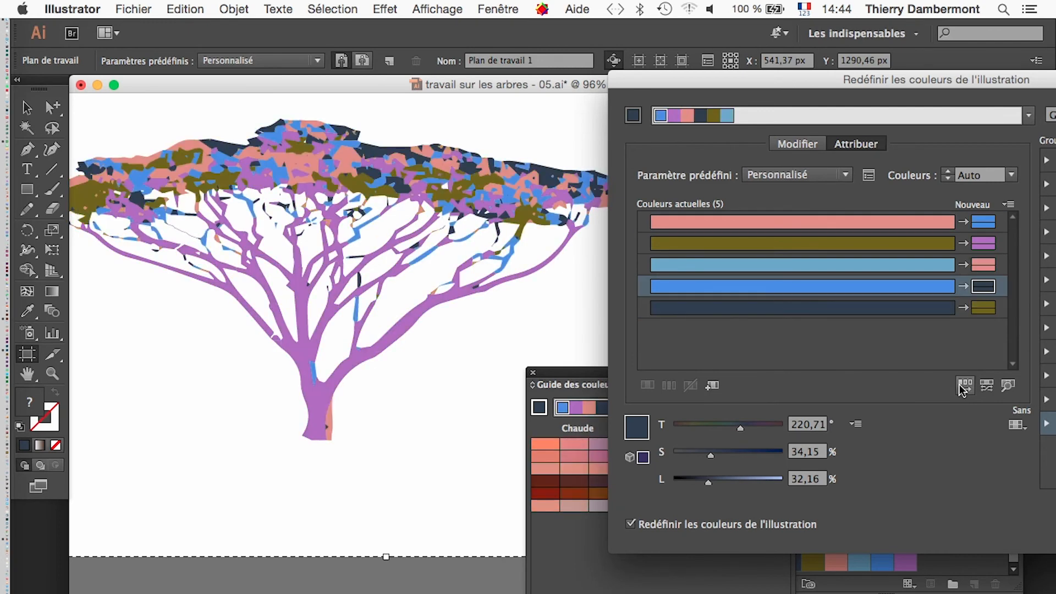
left_click(962, 389)
left_click(963, 389)
left_click(962, 389)
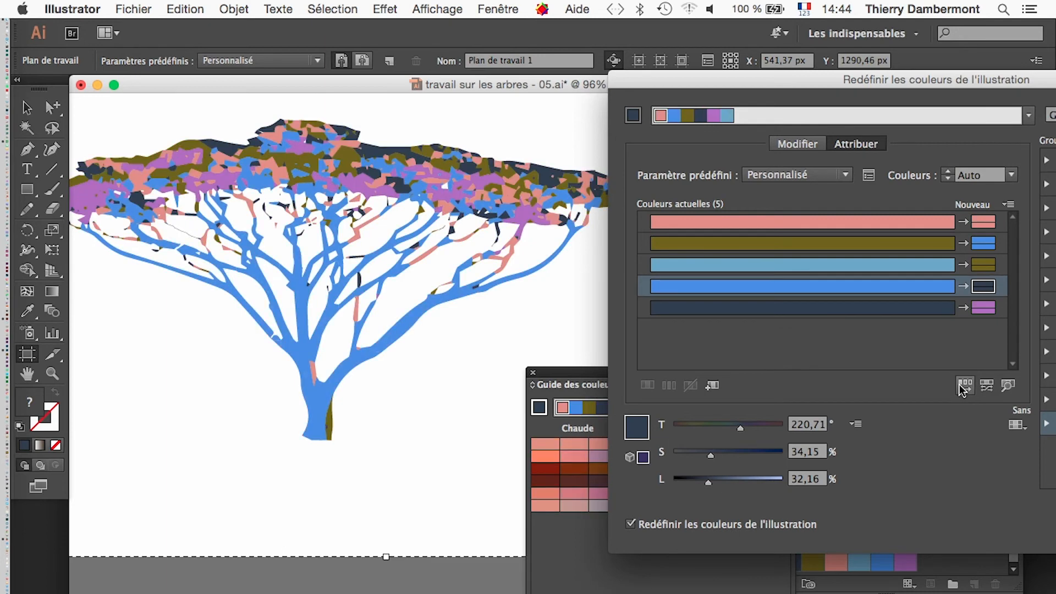
Step: Randomly vary the saturation and brightness of the new colours repeatedly, ending with coral, denim blue, khaki, slate and deep purple
left_click(987, 389)
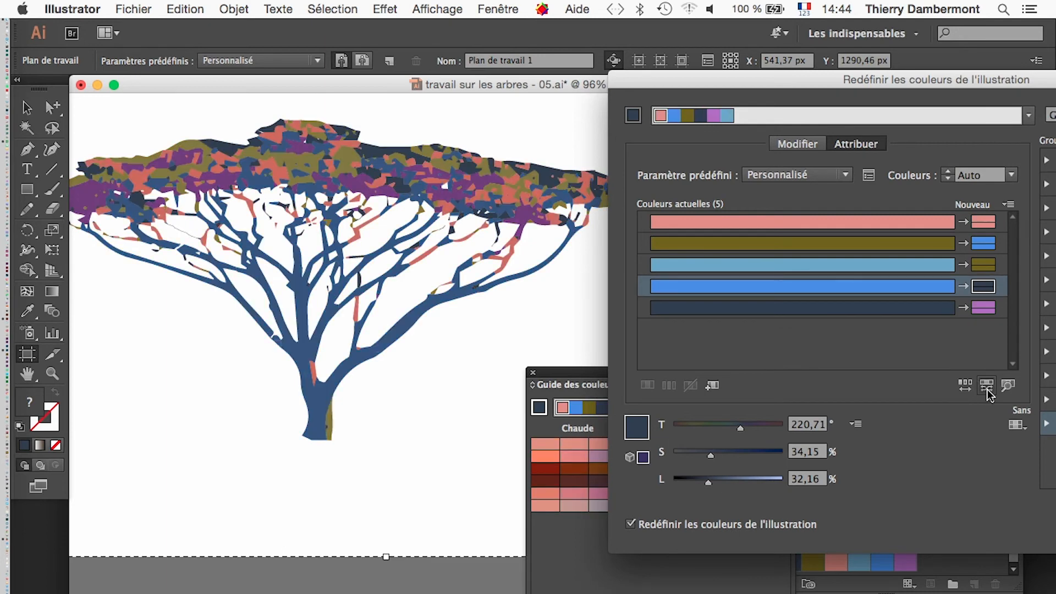
left_click(988, 389)
left_click(987, 389)
left_click(988, 389)
left_click(987, 389)
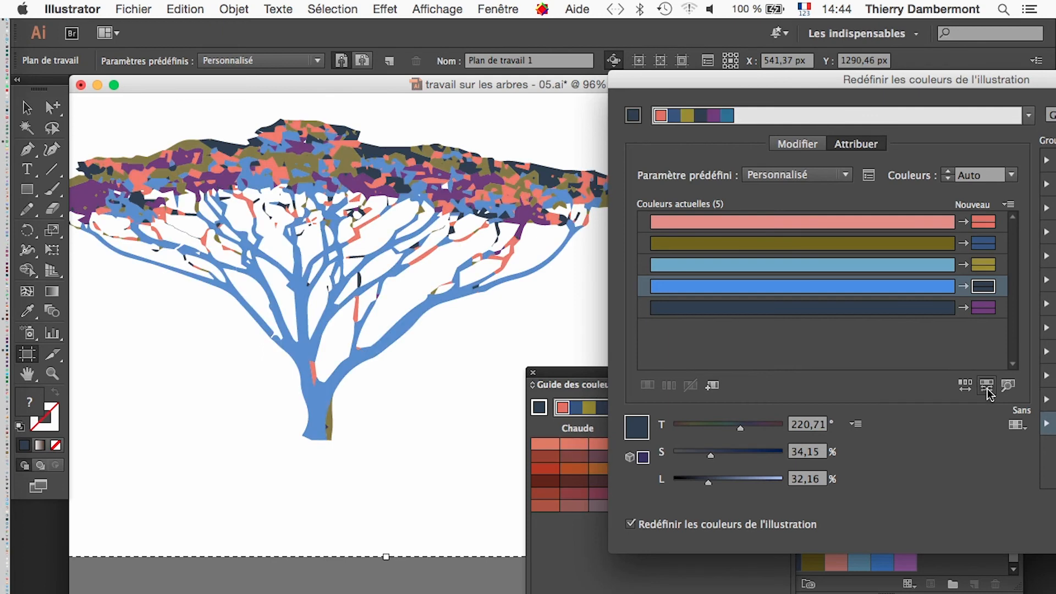
left_click(988, 389)
left_click(987, 390)
left_click(988, 389)
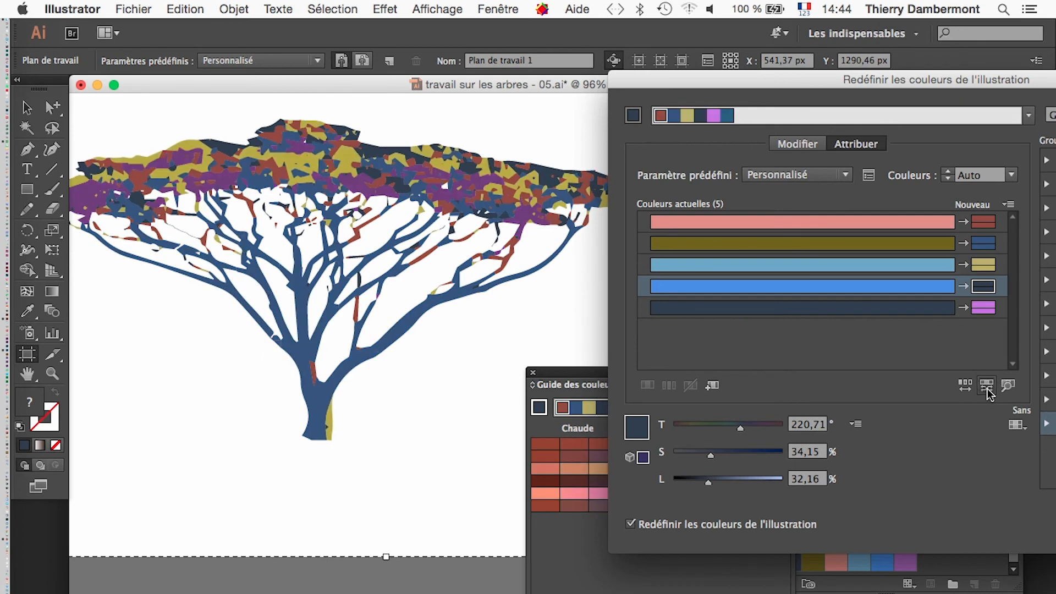
left_click(988, 389)
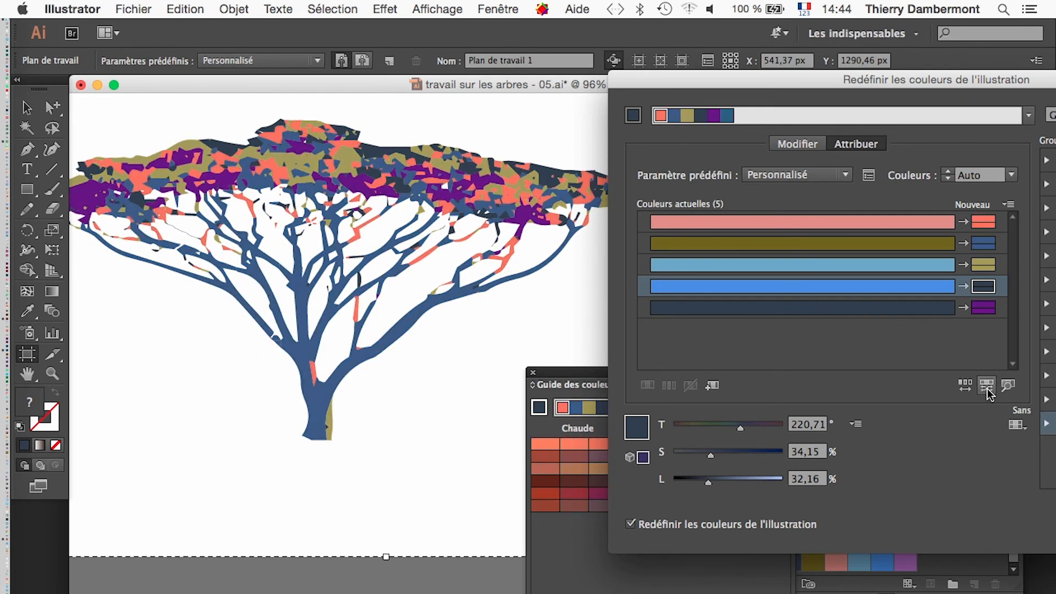
Step: Accept the recolouring of the tree and save the changed colours to Groupe de couleurs 2
left_click_drag(901, 98, 543, 98)
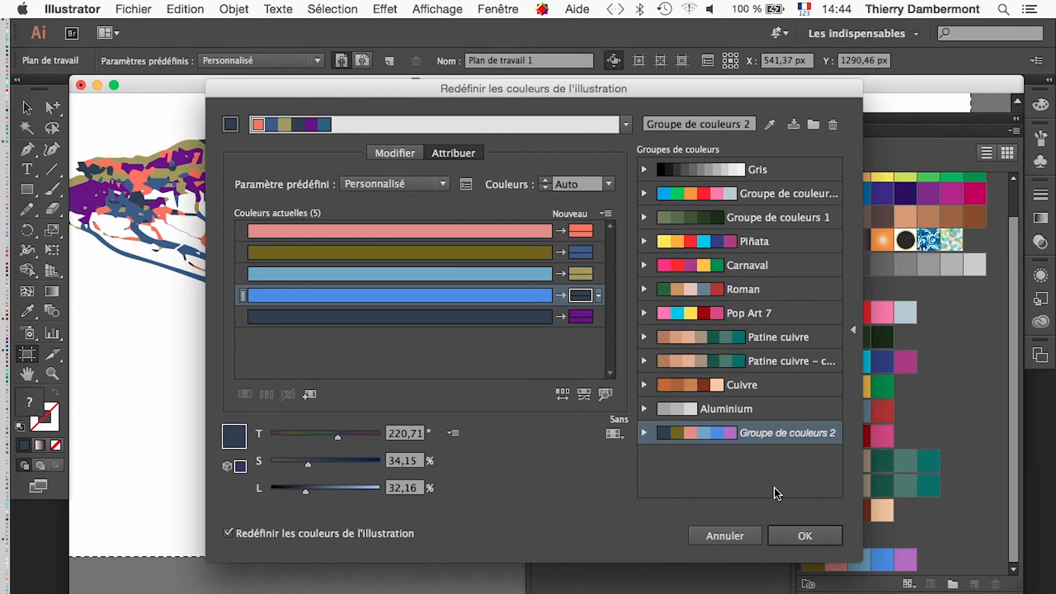
left_click(796, 536)
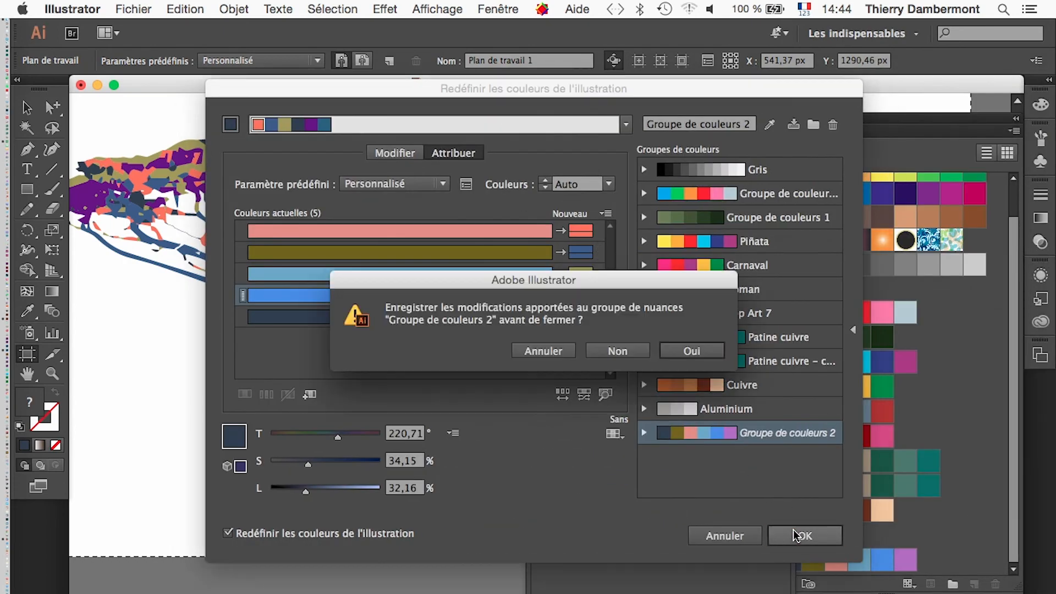
left_click(692, 350)
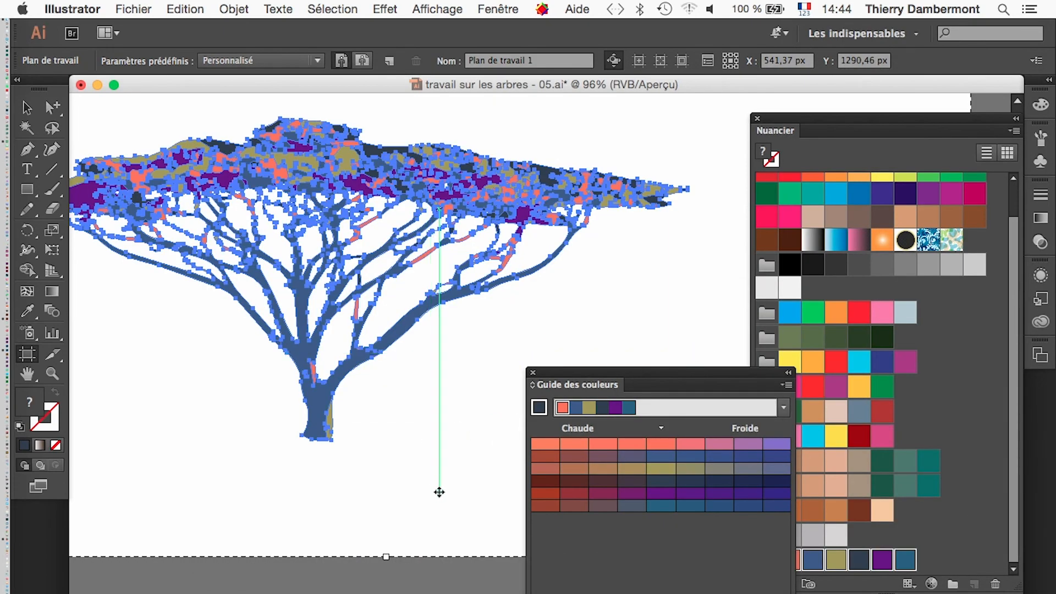
Step: Deselect the recoloured tree and move the colour guide clear of the artwork
left_click(18, 110)
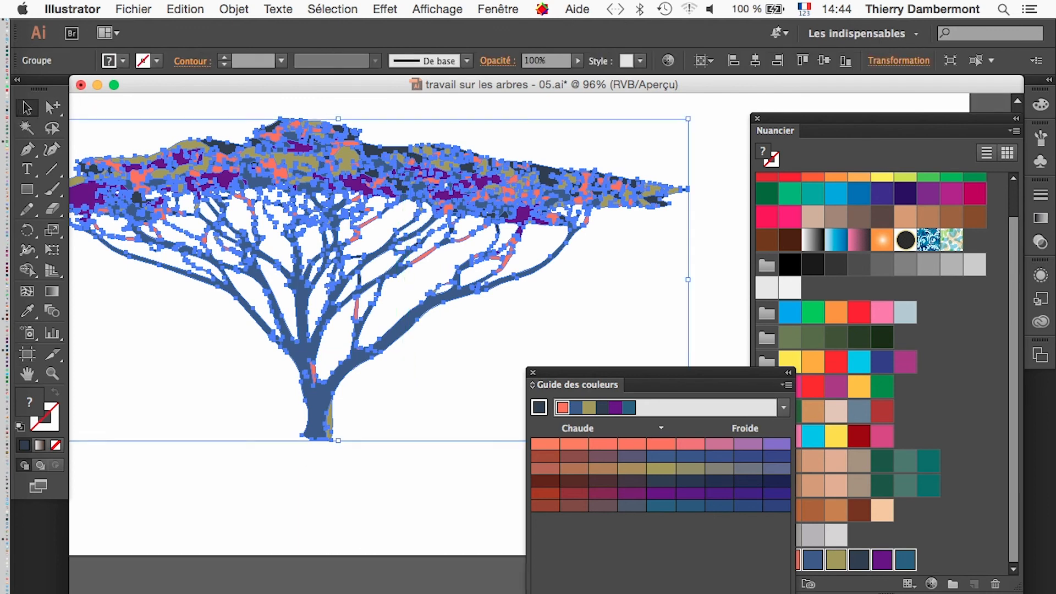
key("super+shift+a")
left_click(419, 353, "alt")
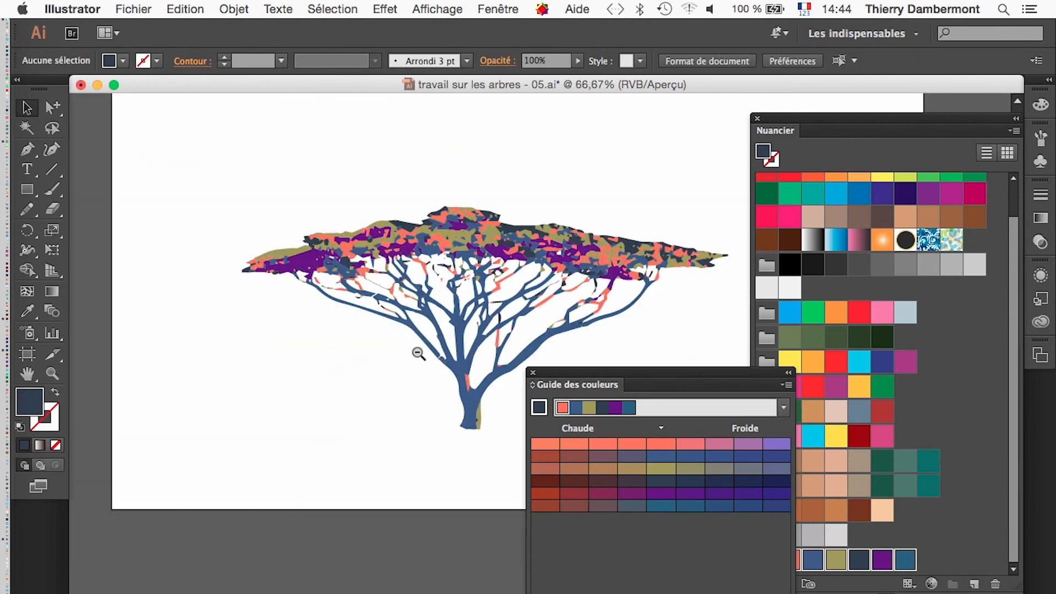
left_click_drag(571, 388, 707, 399)
left_click_drag(546, 276, 388, 394)
left_click(498, 387, "alt")
left_click(498, 387, "alt")
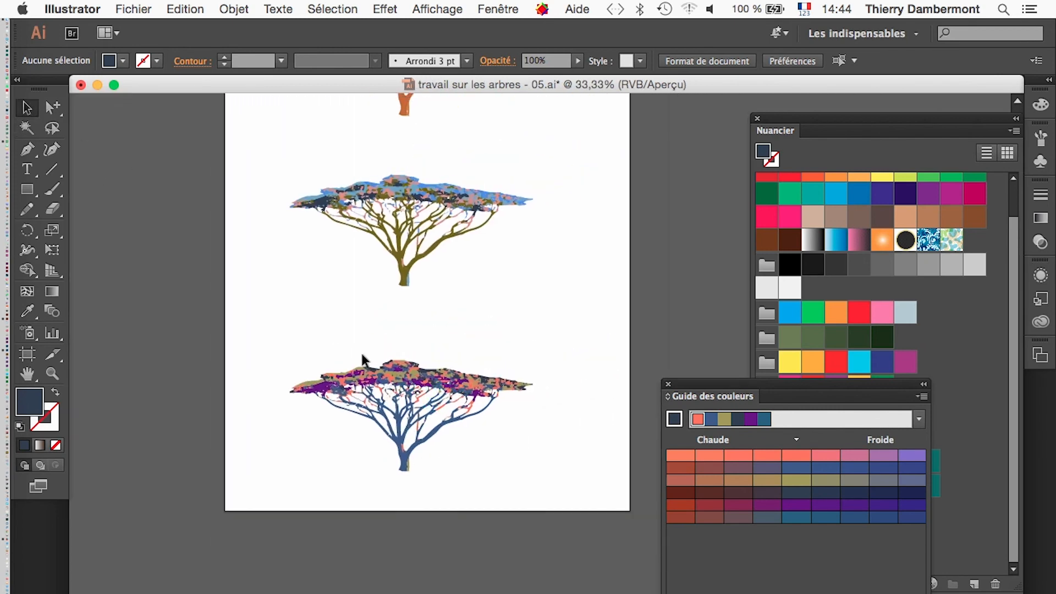
Step: Move the blue-trunked tree up beside the olive-trunked tree, just to its right and level with it
left_click(383, 378)
left_click_drag(406, 383, 410, 328)
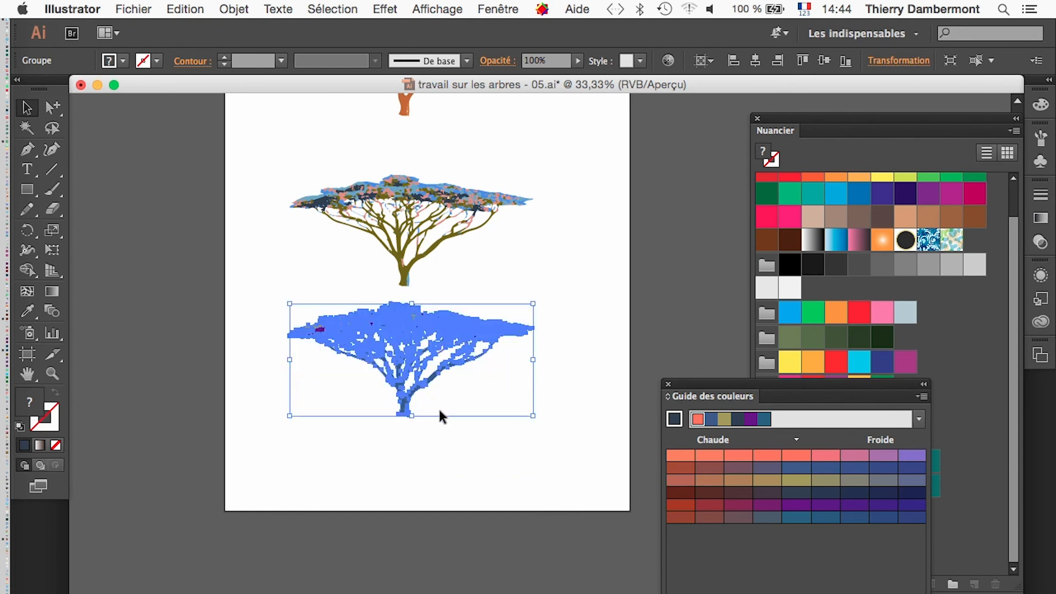
left_click(440, 415)
scroll(483, 370, "up", 5)
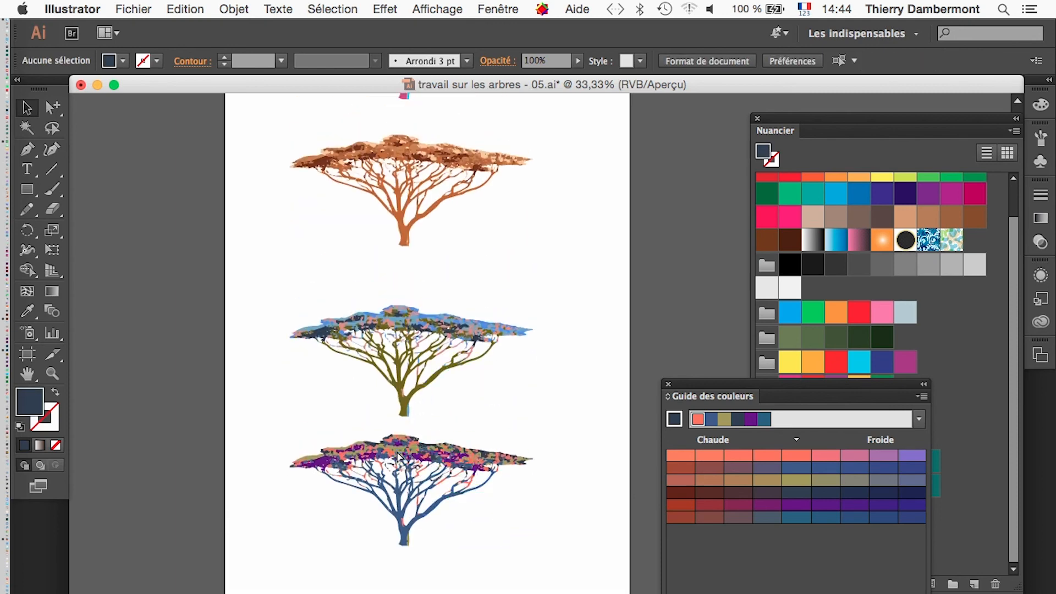
left_click_drag(398, 457, 642, 317)
left_click_drag(549, 379, 417, 398)
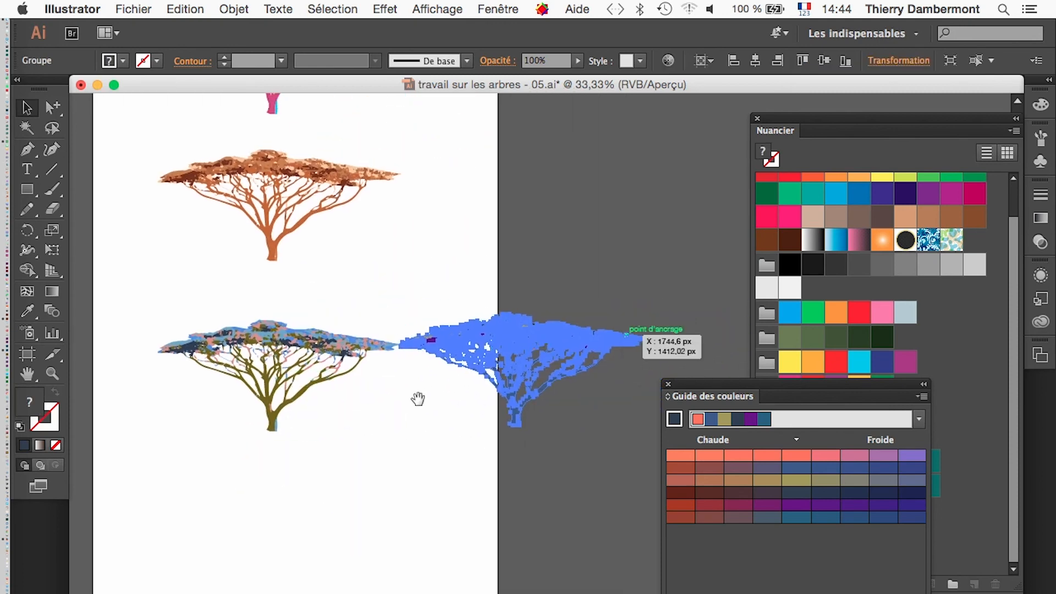
Step: Move the pink tree above the blue-trunked one and lower the copper tree beside it, forming a two-by-two arrangement
left_click_drag(424, 290, 419, 372)
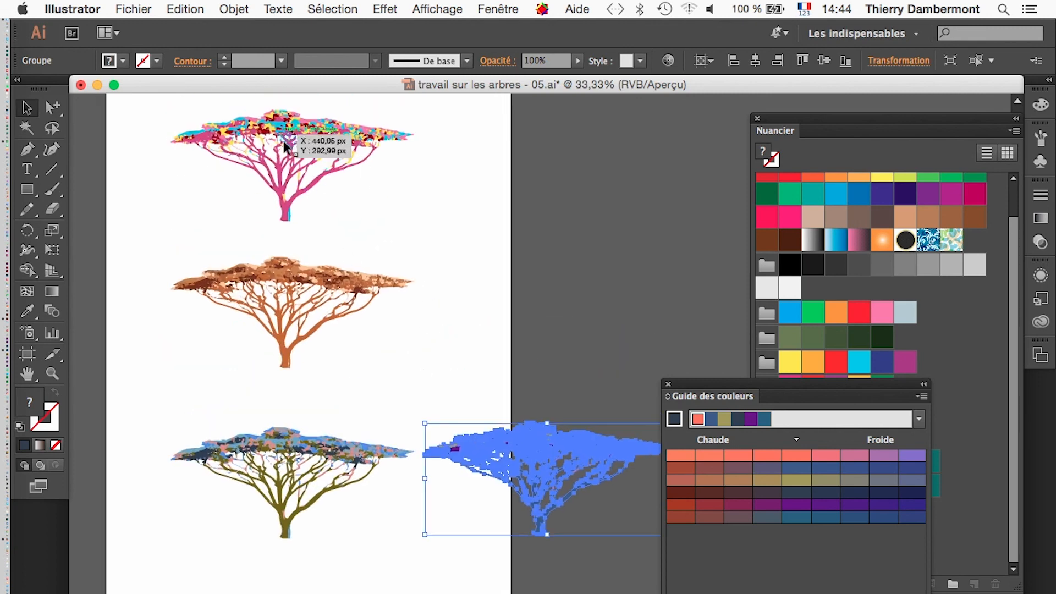
left_click_drag(286, 147, 538, 304)
left_click_drag(326, 274, 320, 310)
left_click_drag(342, 477, 327, 386)
left_click(369, 424, "alt+super")
left_click_drag(412, 430, 270, 434)
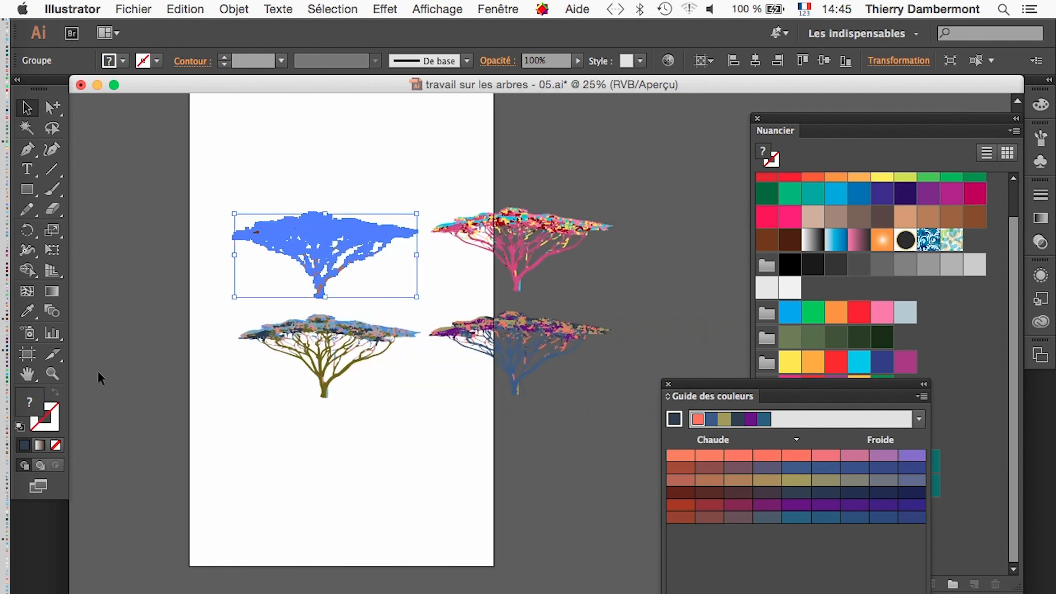
Step: Resize the artboard to a landscape format that encloses all four trees, trimming the empty space above and below them, and deselect everything
left_click(28, 353)
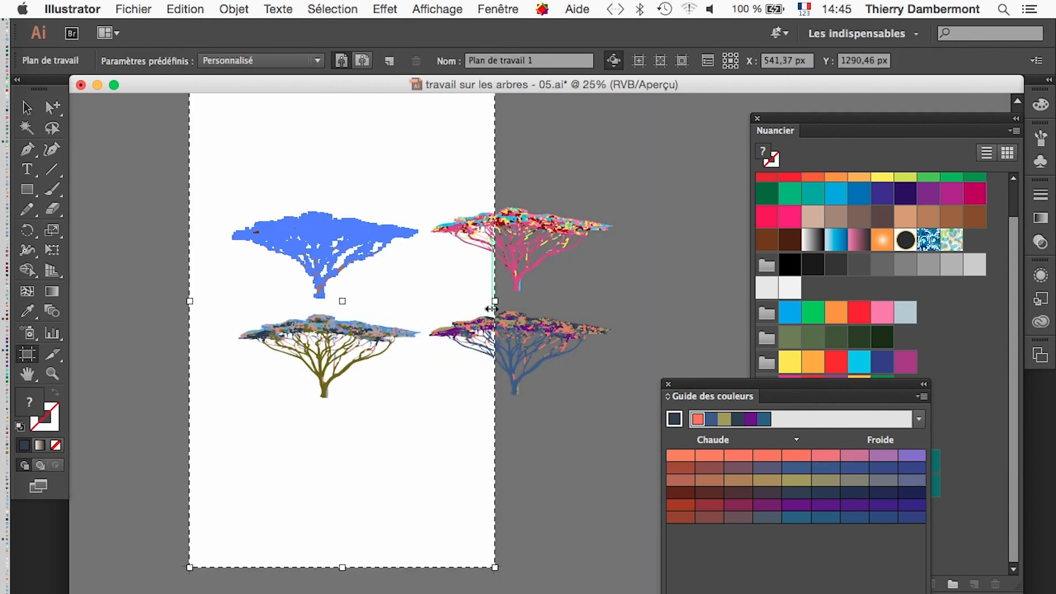
left_click_drag(493, 301, 655, 301)
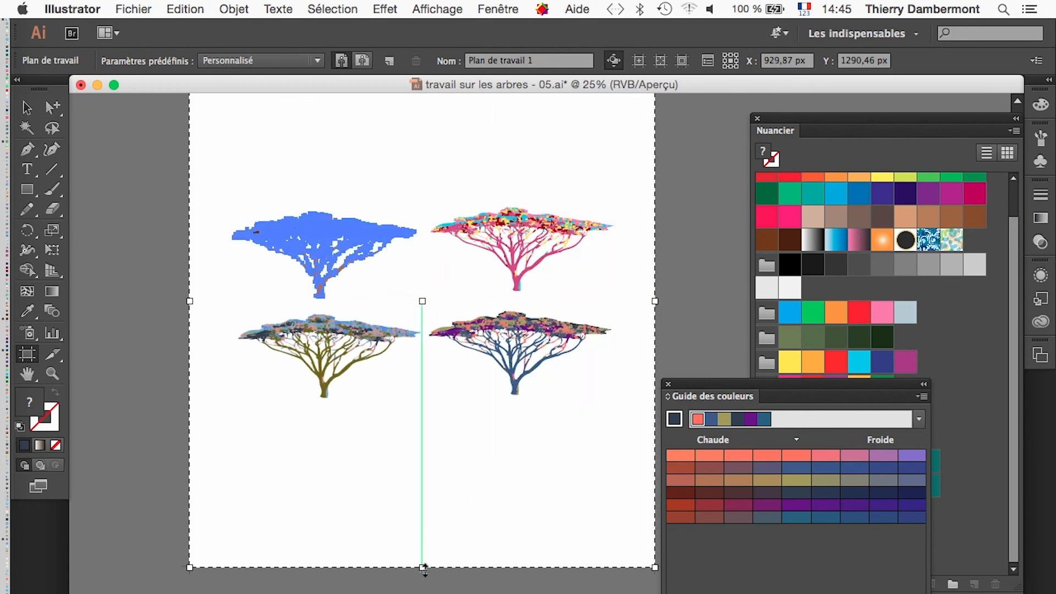
left_click_drag(424, 569, 422, 566)
left_click_drag(428, 447, 428, 441)
left_click_drag(427, 479, 427, 559)
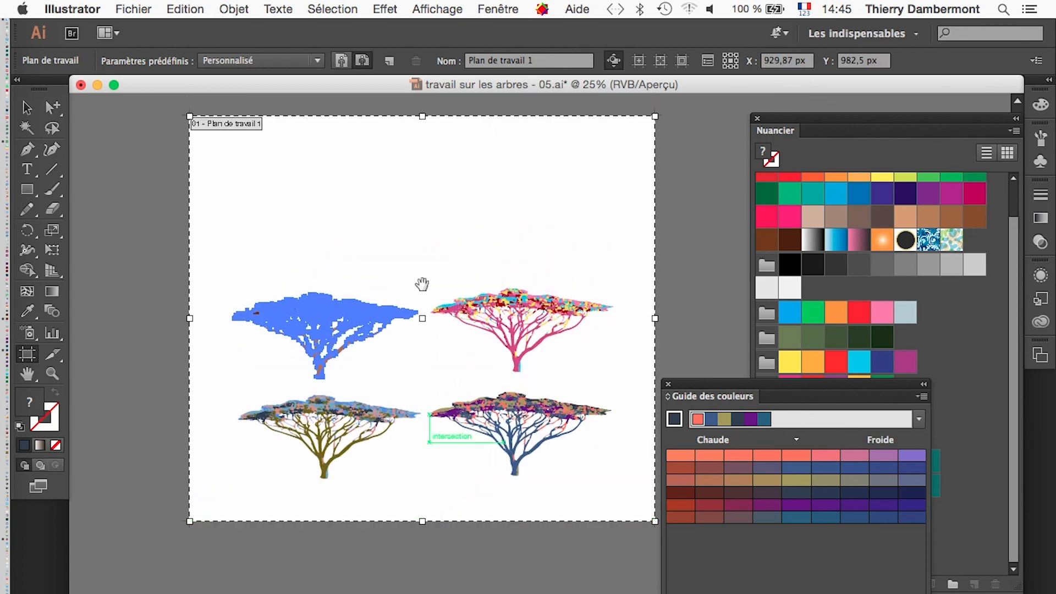
left_click_drag(417, 117, 422, 128)
left_click_drag(421, 259, 421, 260)
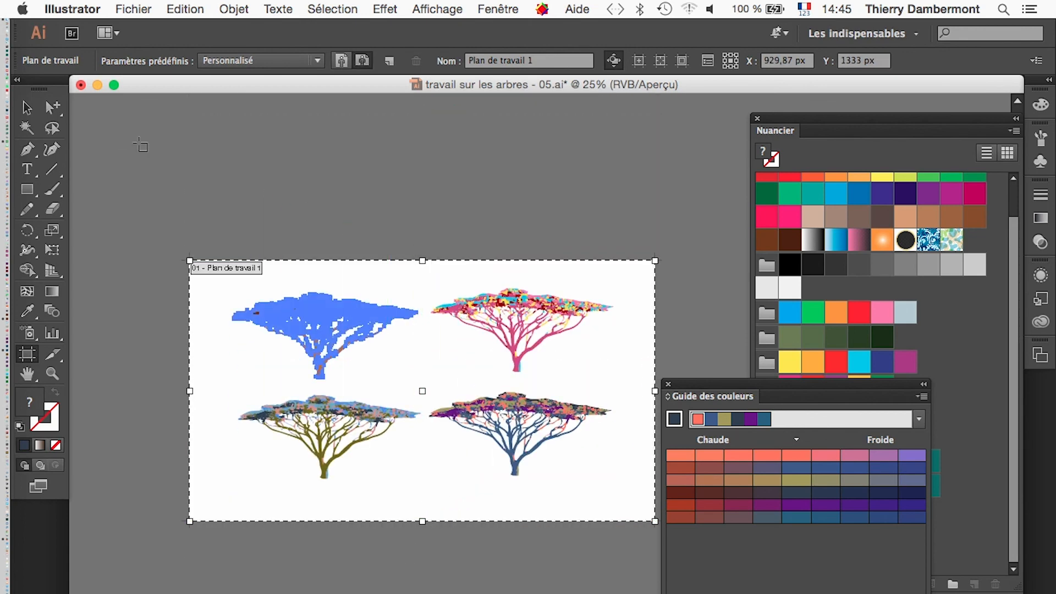
left_click(28, 117)
left_click(138, 209)
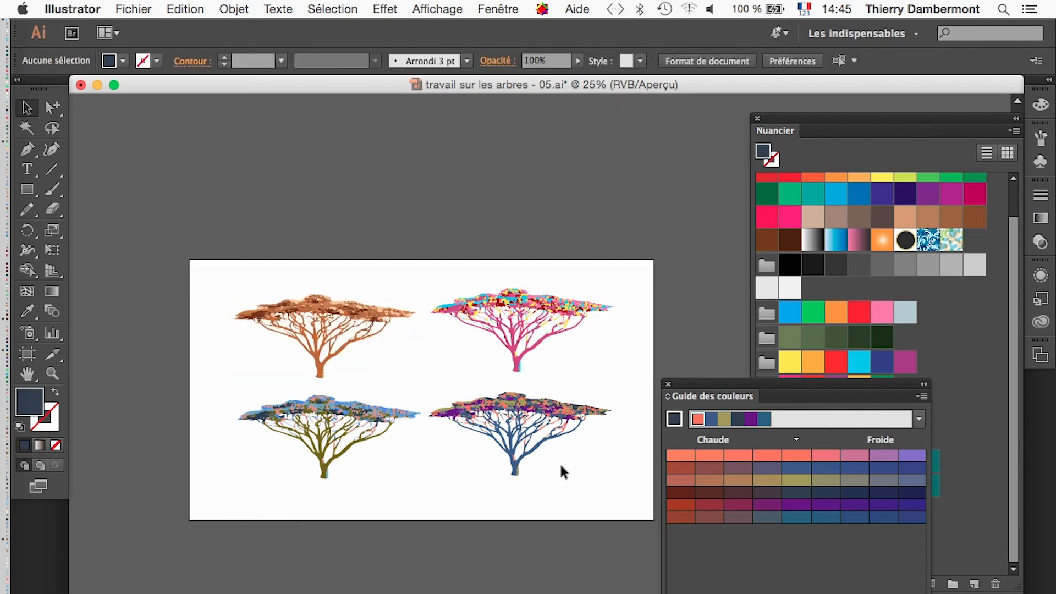
Step: Examine the four recoloured trees up close and frame the whole artboard in view
left_click(478, 422)
left_click(506, 275)
left_click_drag(600, 402, 515, 266)
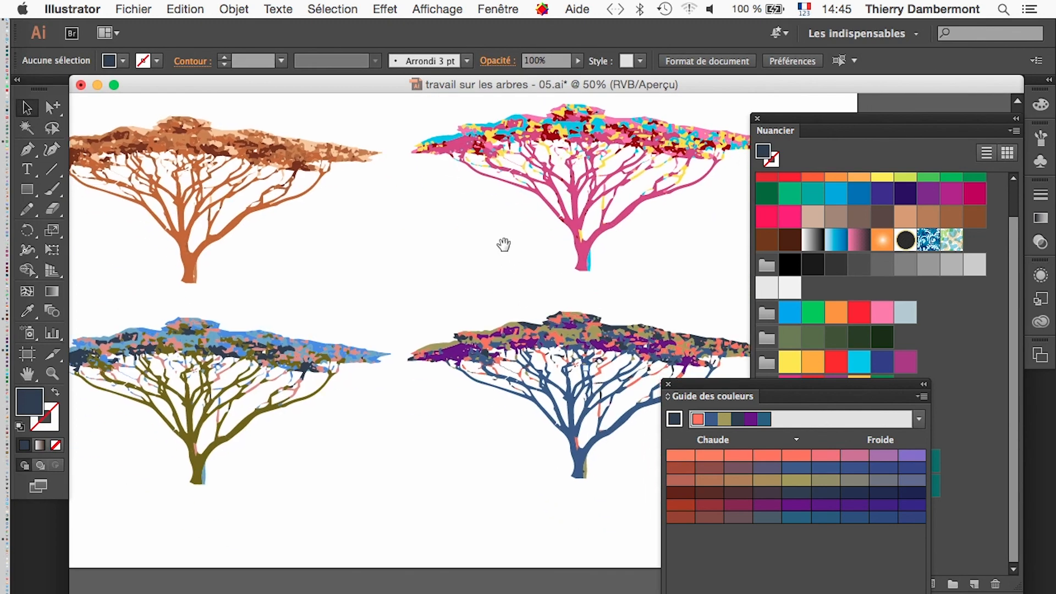
left_click(503, 335)
left_click_drag(504, 341, 461, 328)
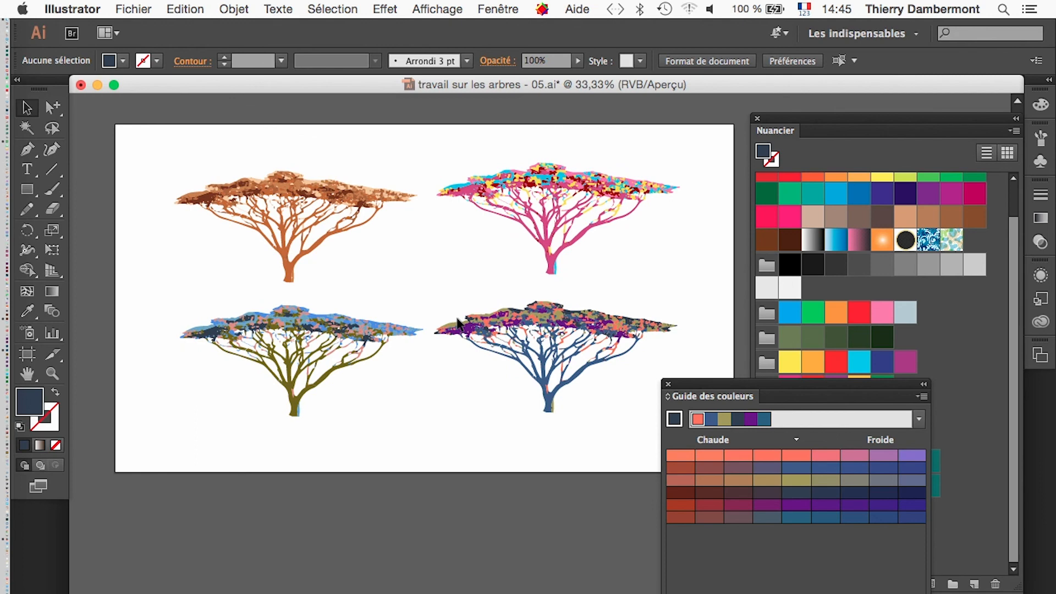